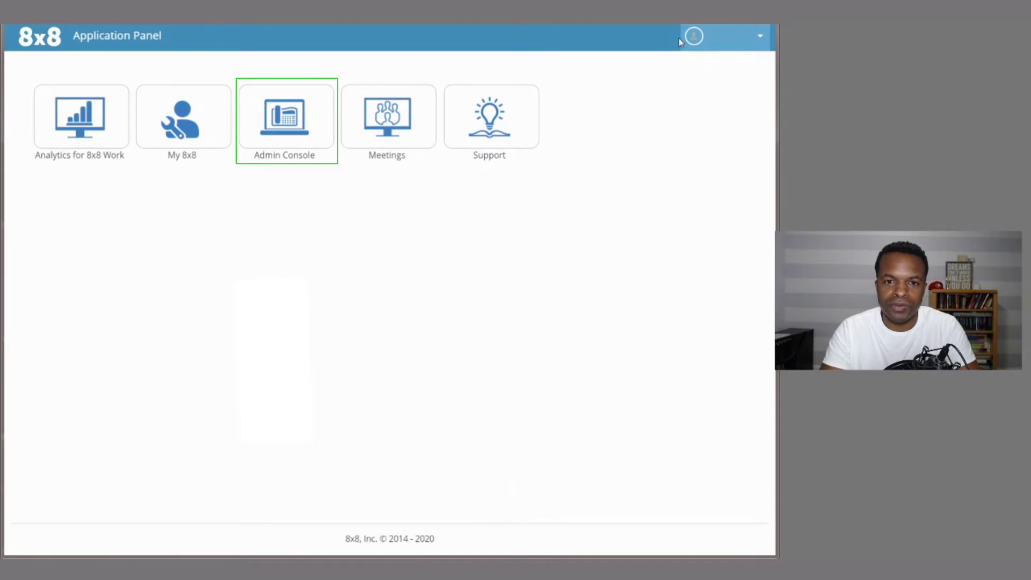
Open the Admin Console's Users page listing the account's three users
click(282, 132)
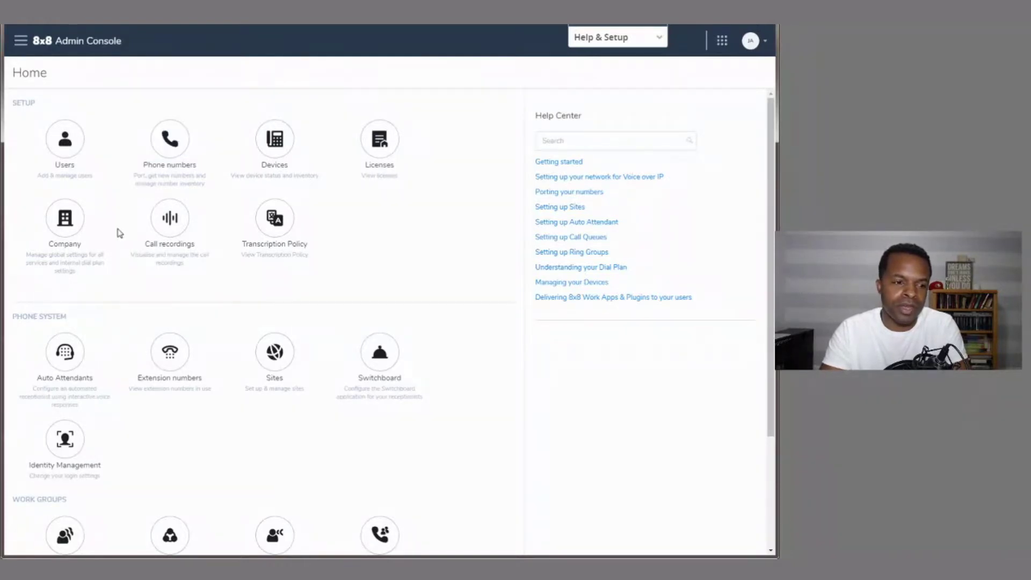
click(39, 160)
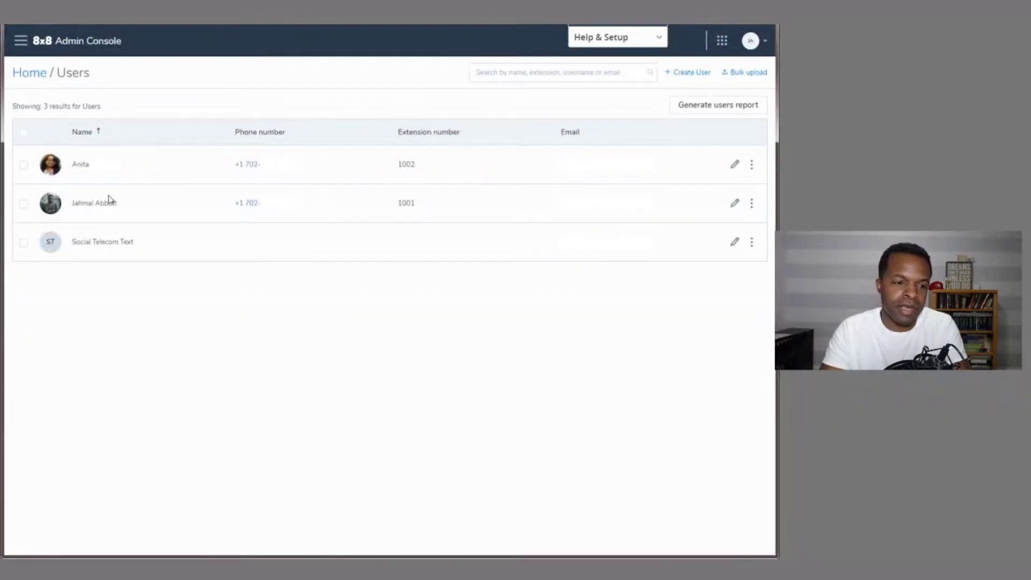
Edit the second user and keep its Analytics access level at Analytics: Essentials
click(735, 205)
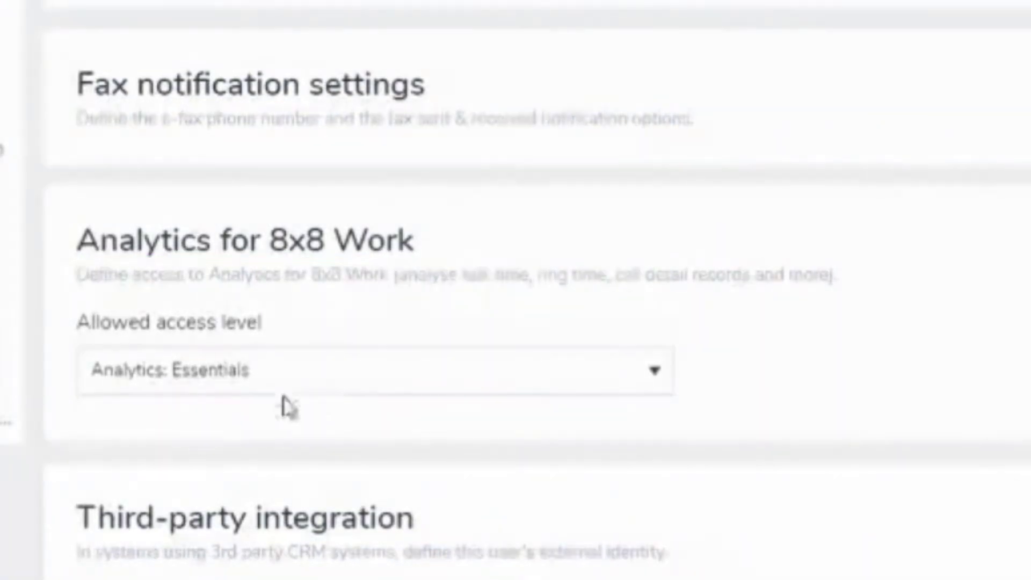
click(650, 391)
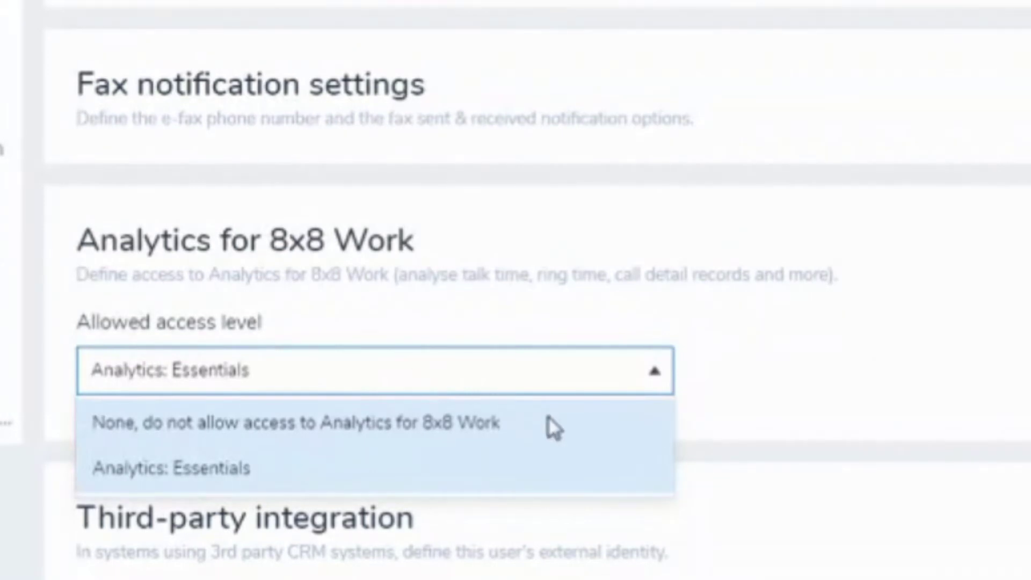
click(166, 384)
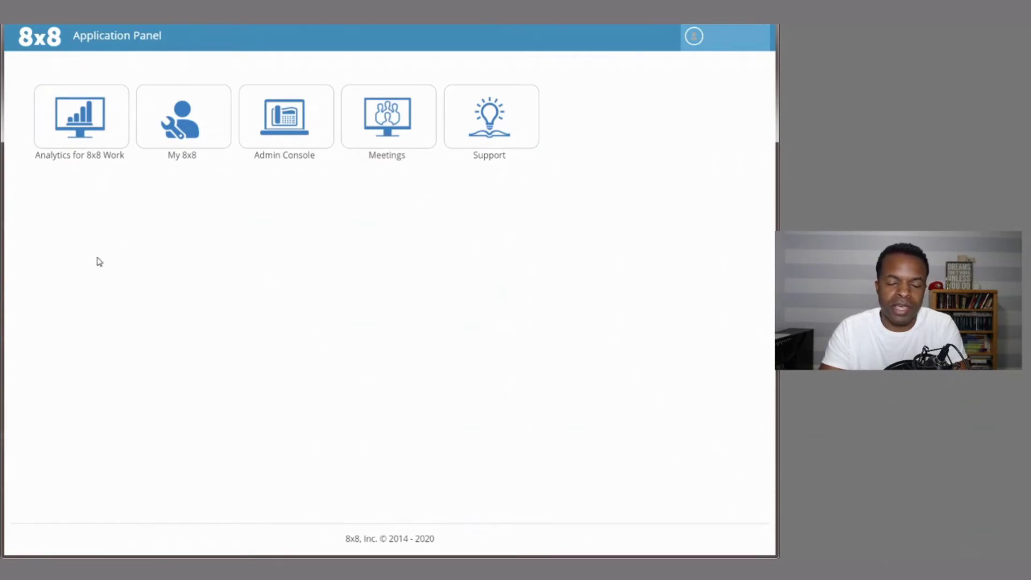
Launch Analytics for 8x8 Work onto the Company Summary for 10/09/2020
click(62, 136)
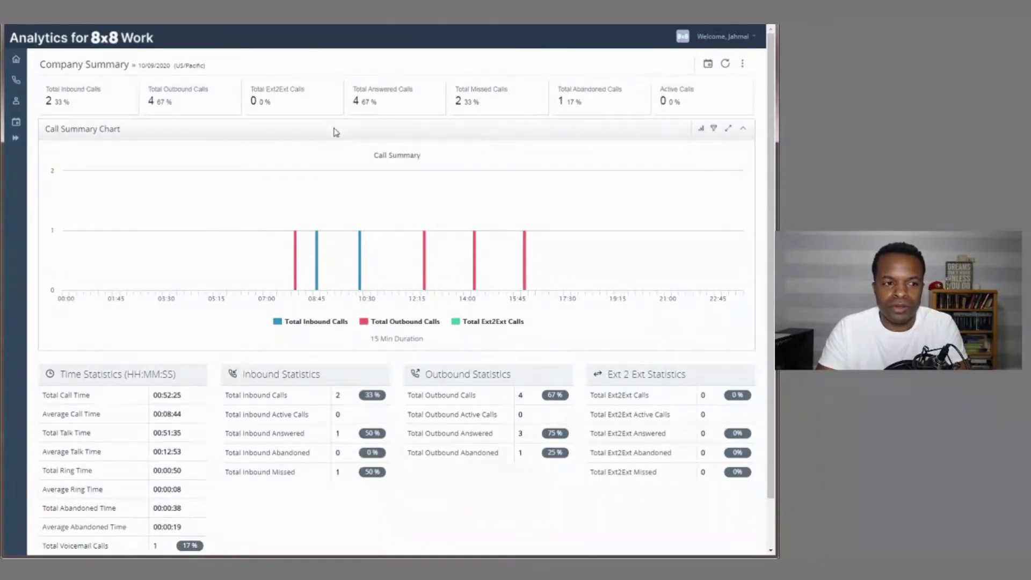
mouse_move(24, 60)
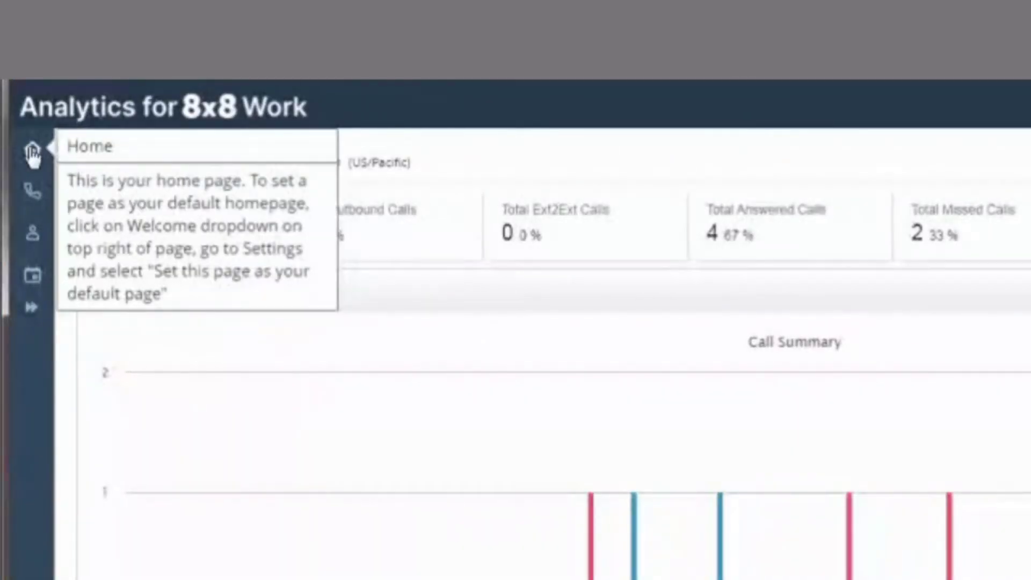
mouse_move(43, 248)
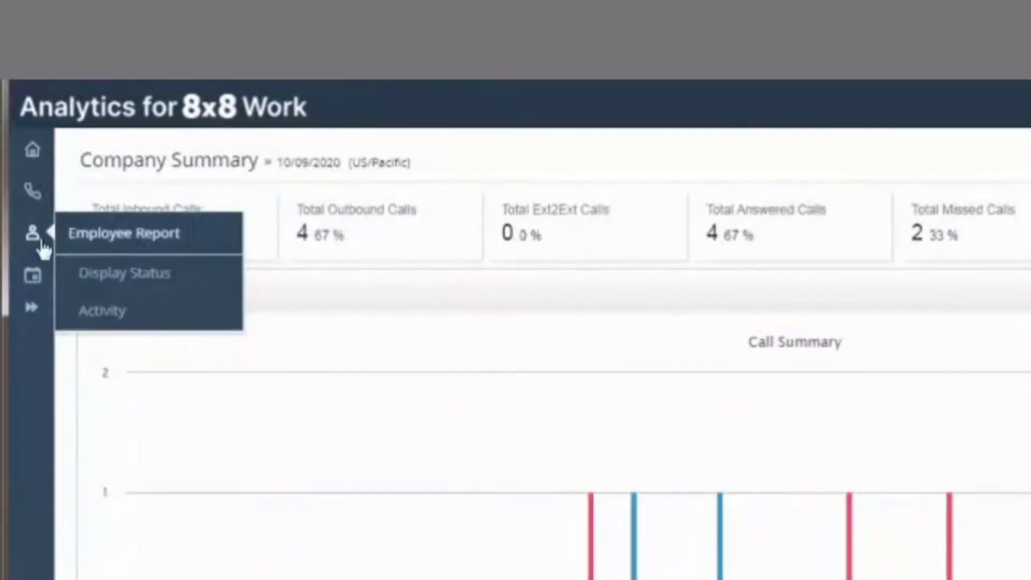
mouse_move(35, 279)
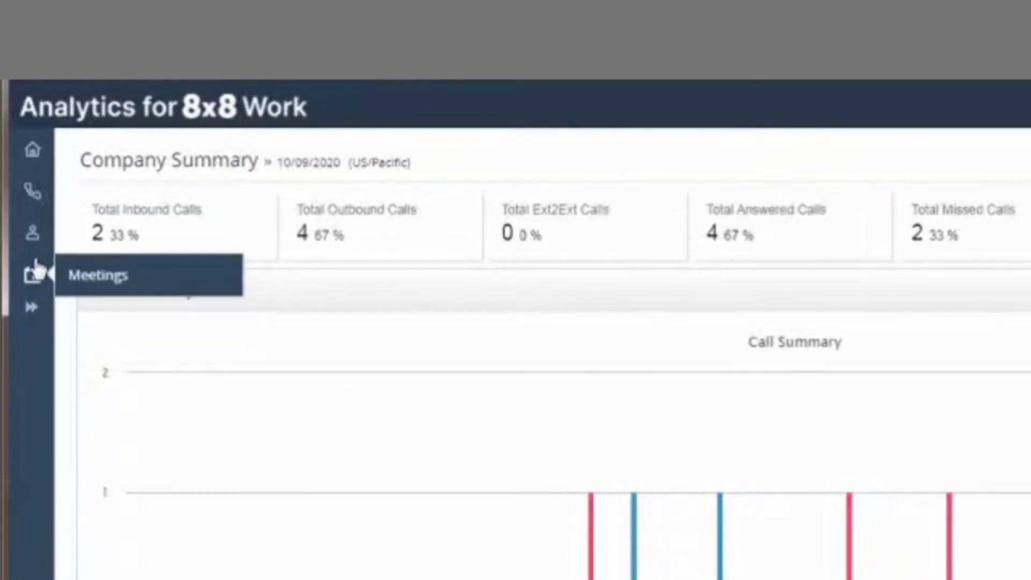
click(33, 309)
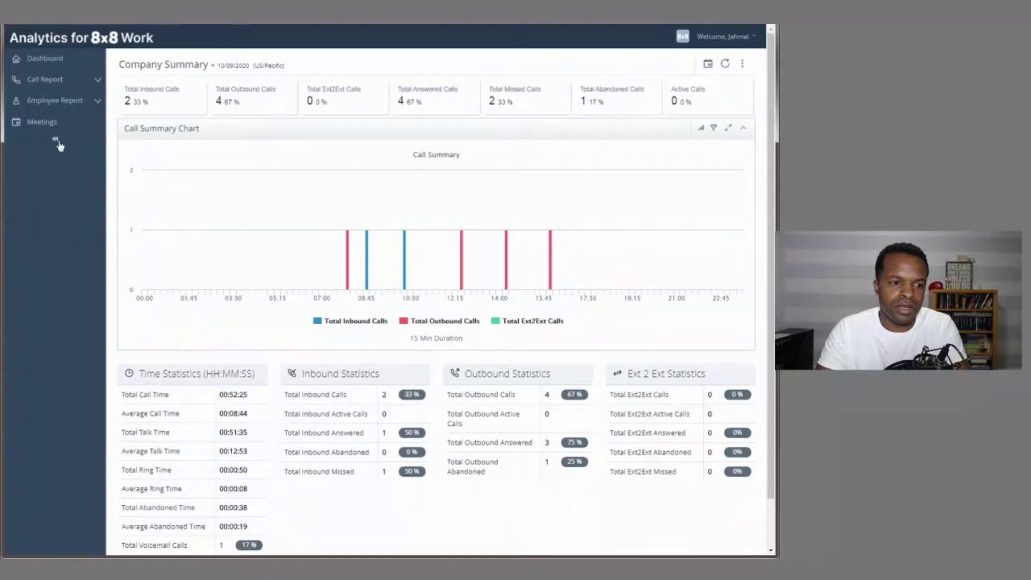
click(110, 309)
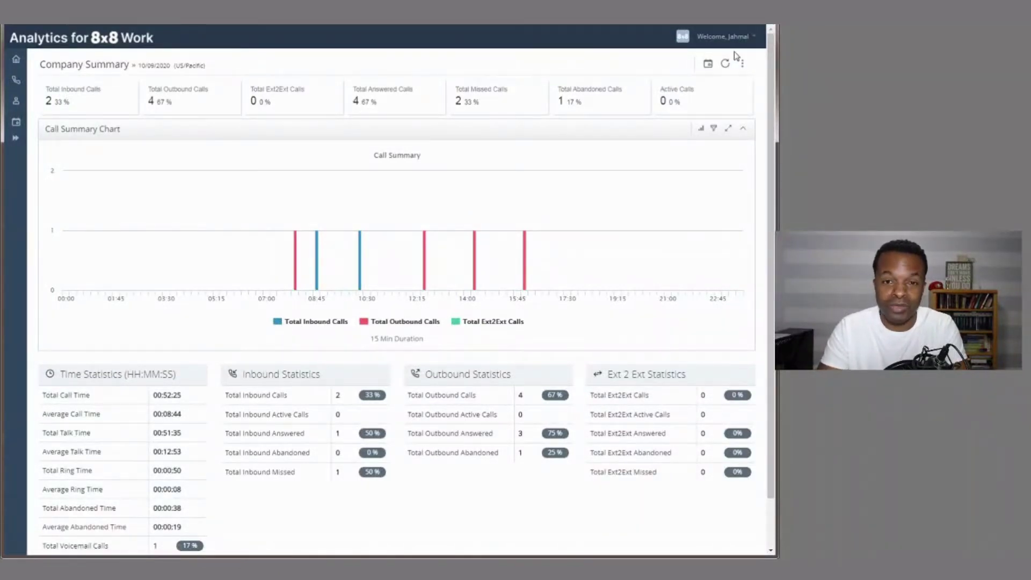
Set the Company Summary date range to Last Month, 09/01/2020–09/30/2020, and submit
click(708, 65)
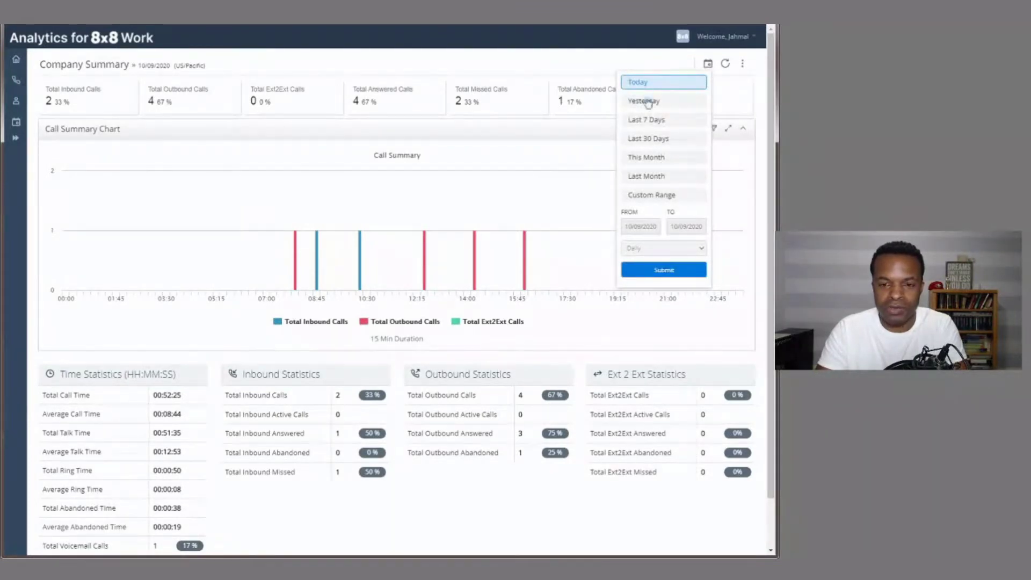
click(686, 123)
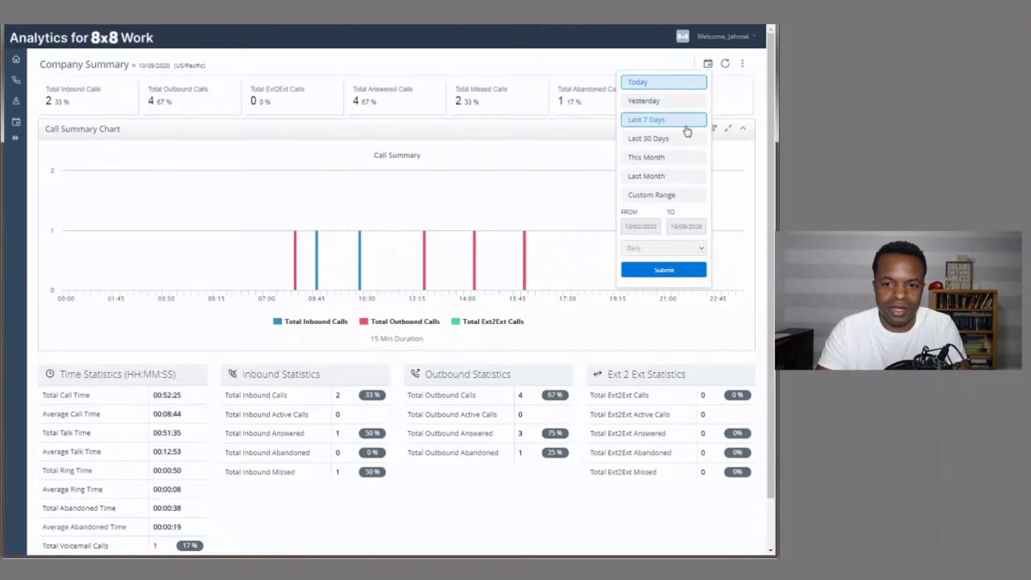
click(666, 158)
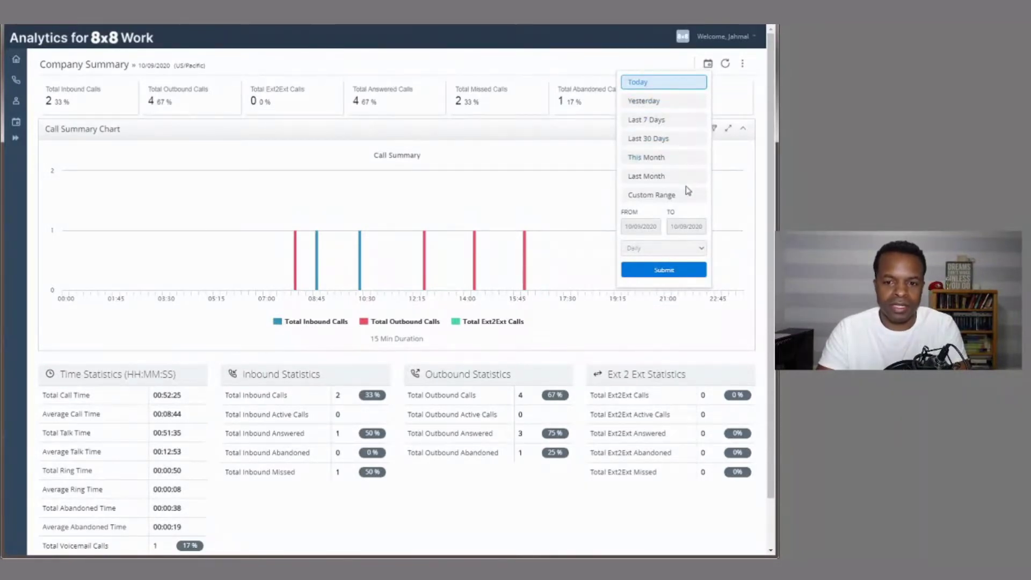
click(643, 180)
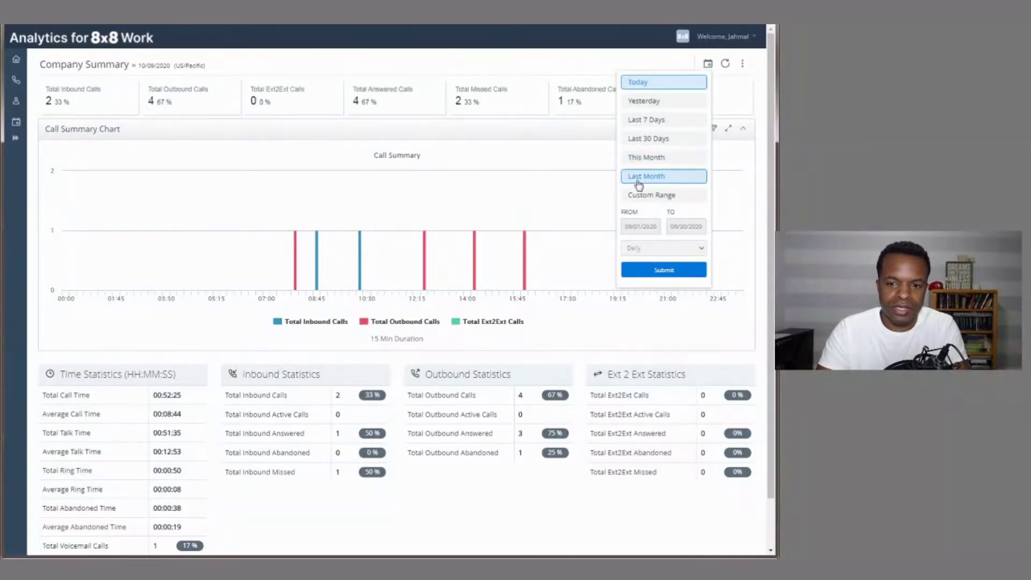
click(664, 270)
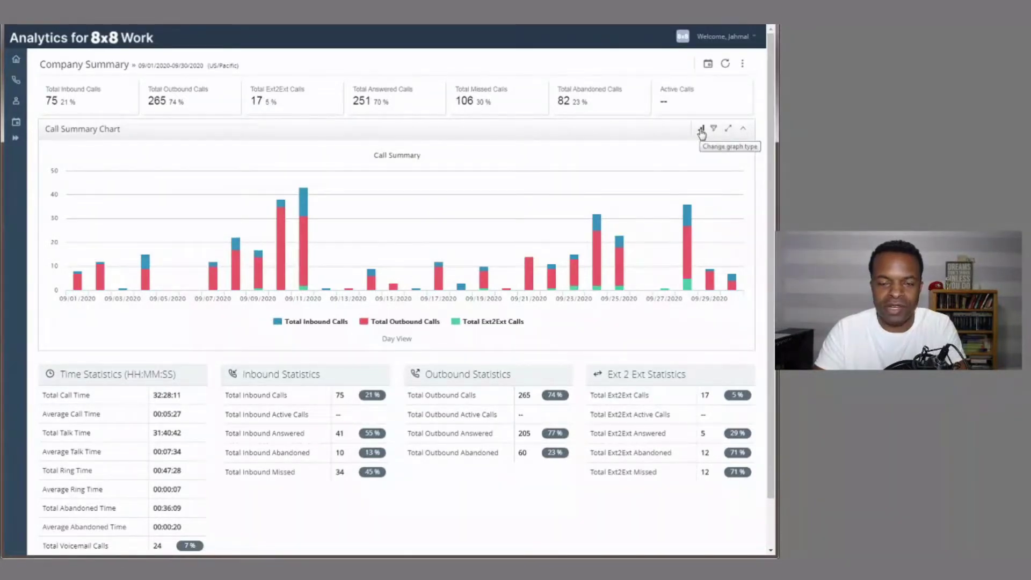
Preview the Call Summary Chart as stacked, grouped column and line charts
click(701, 131)
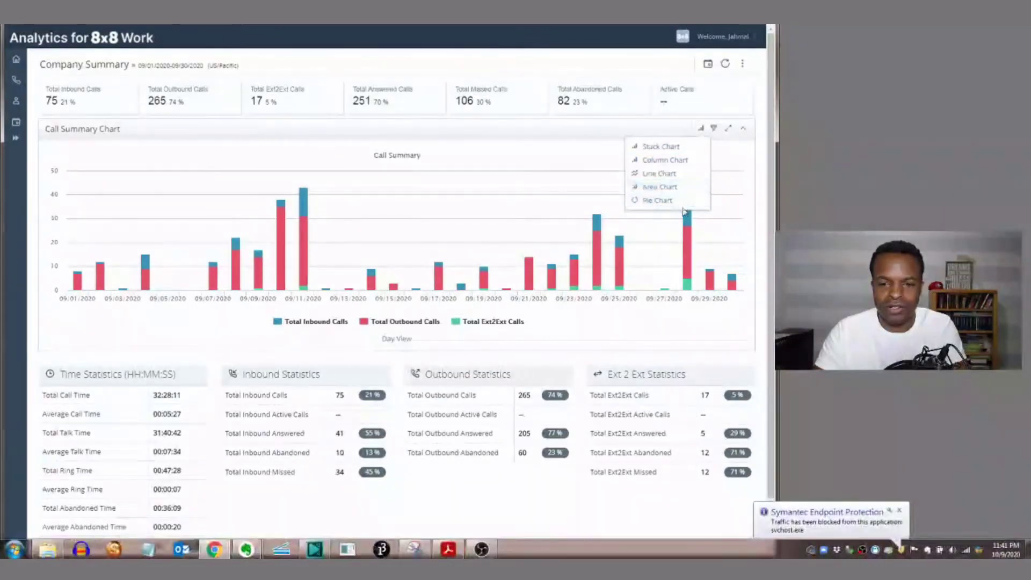
click(666, 147)
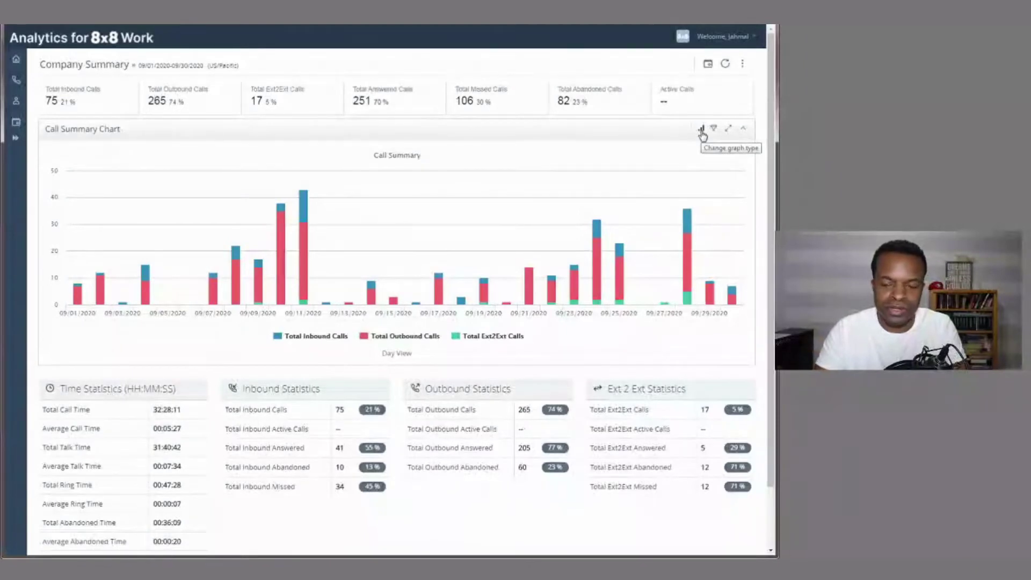
click(702, 132)
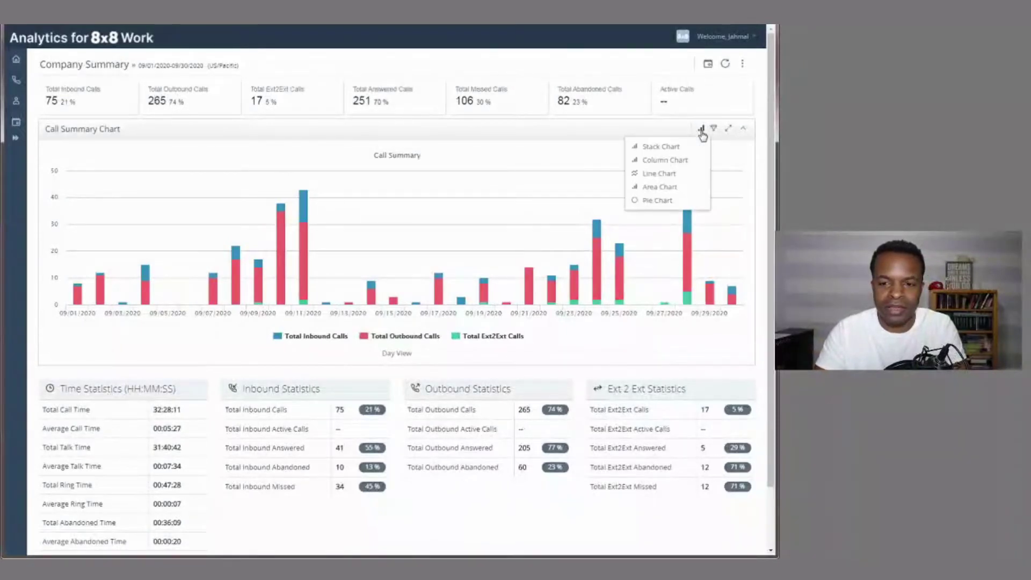
click(684, 160)
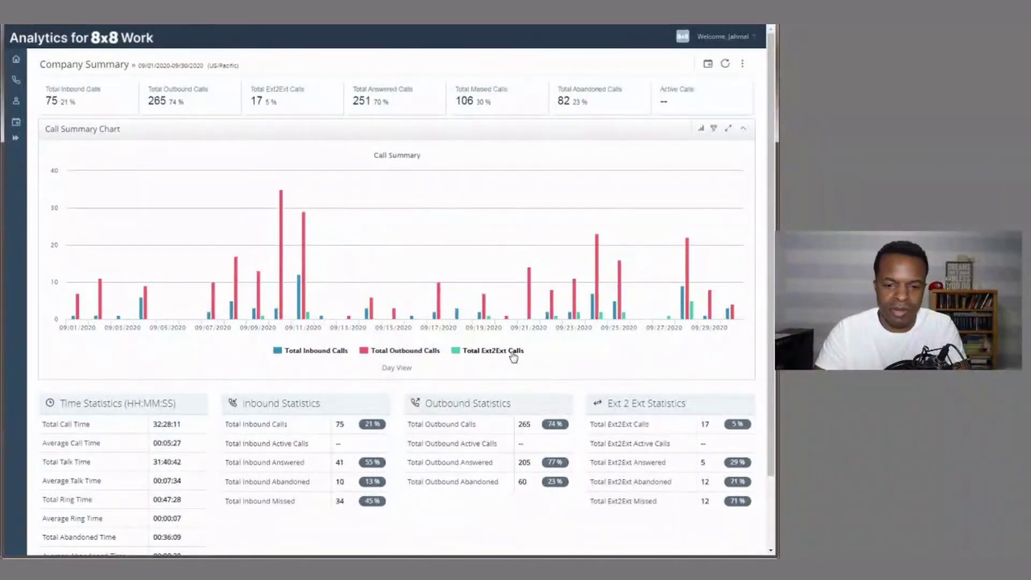
click(701, 128)
click(679, 182)
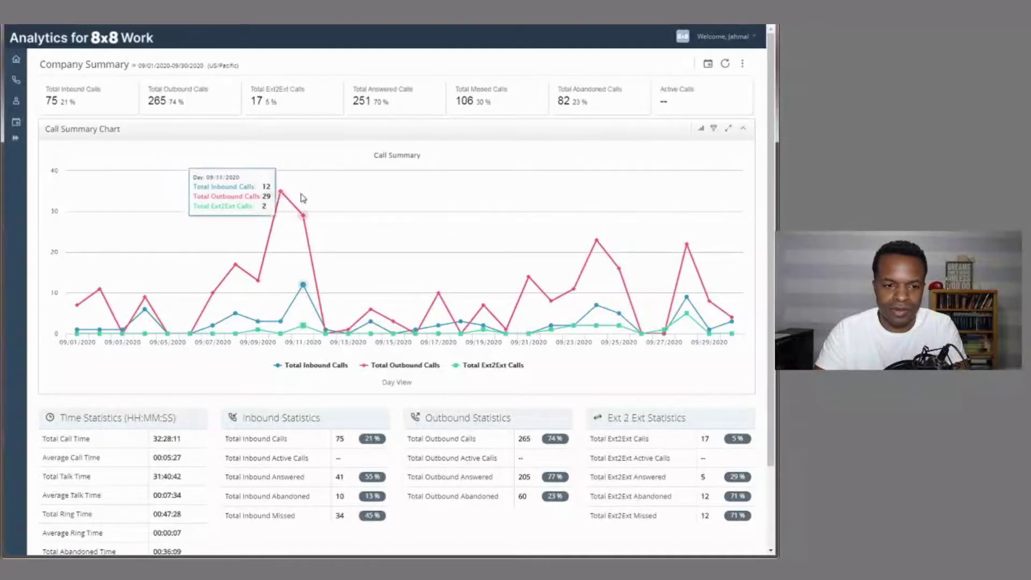
Preview area and donut versions of the chart, then settle on Column Chart
mouse_move(280, 195)
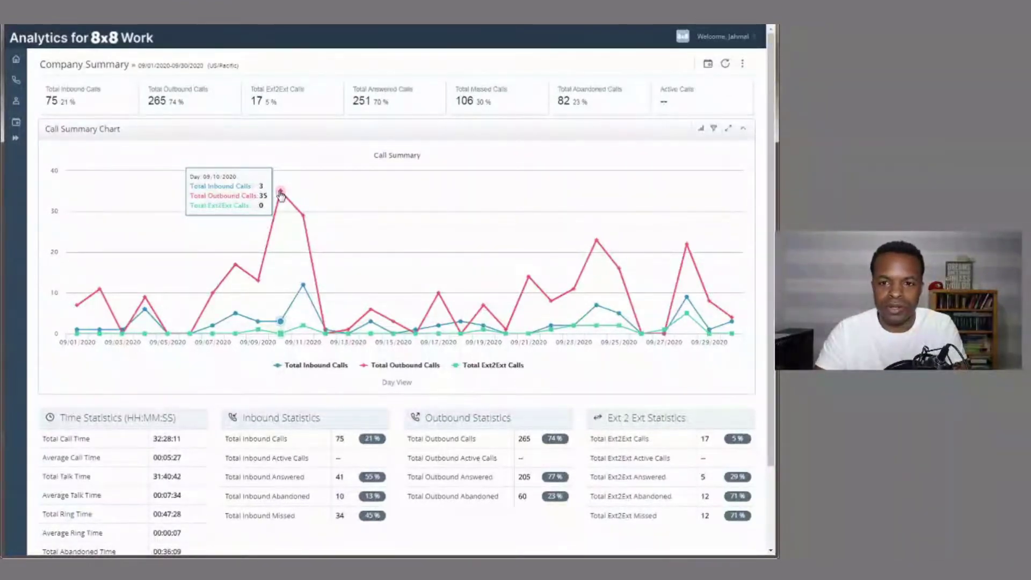
click(701, 128)
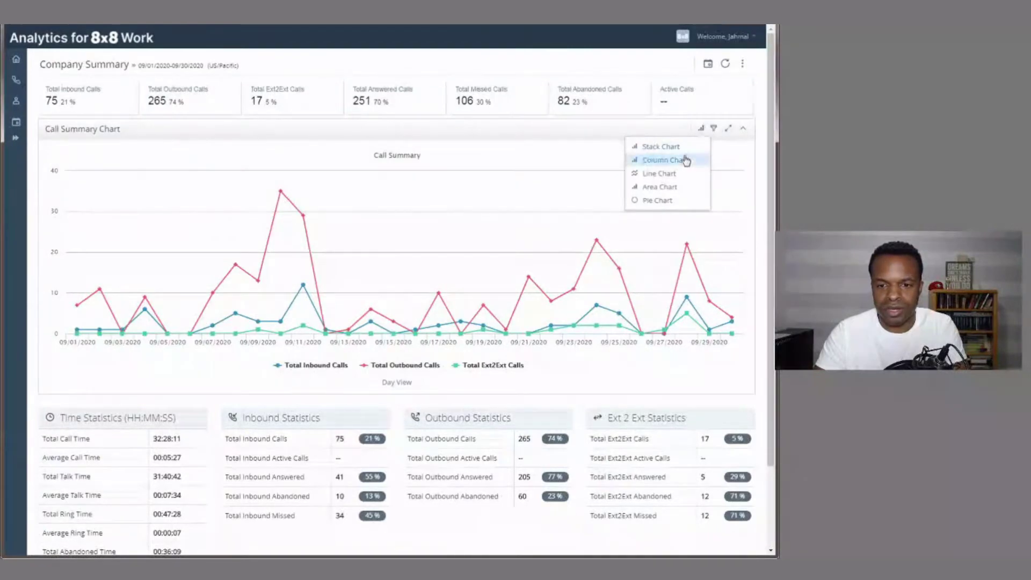
click(678, 187)
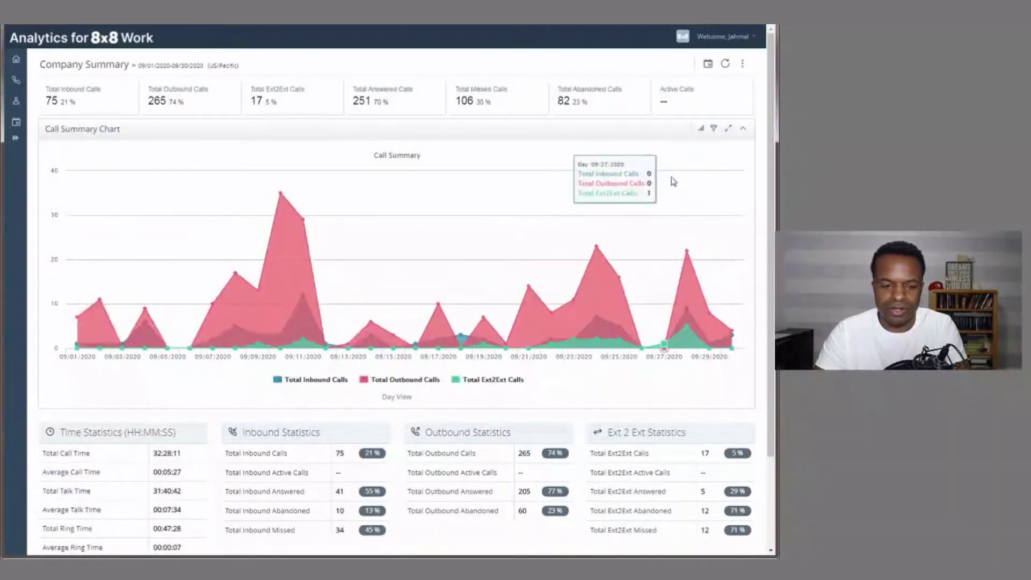
click(701, 128)
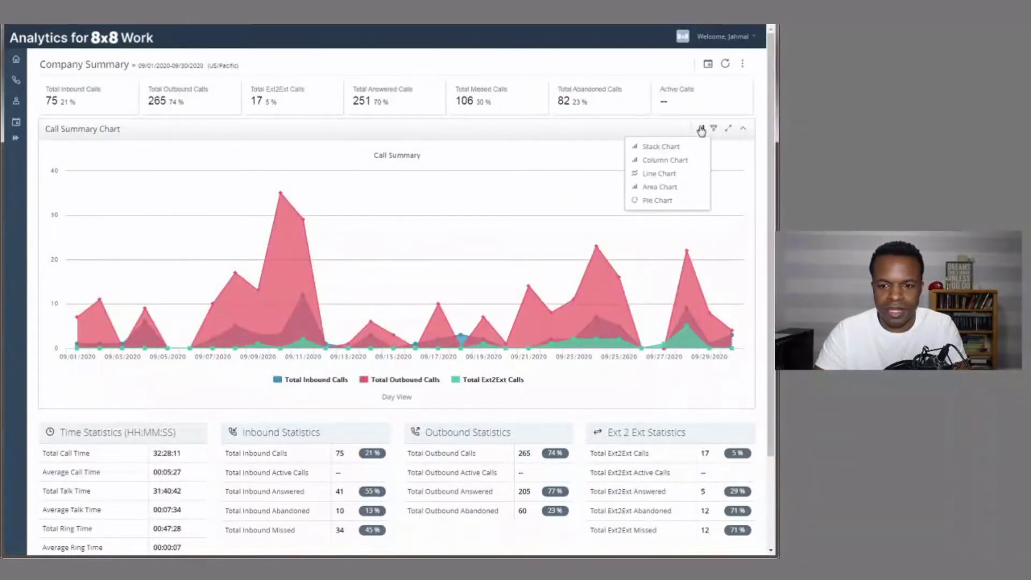
click(661, 202)
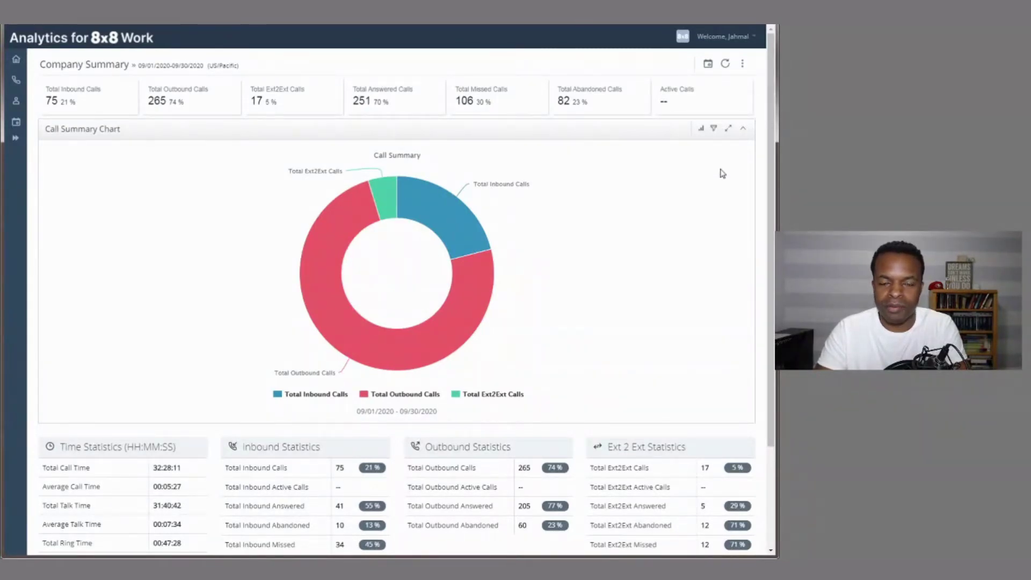
click(701, 128)
click(674, 160)
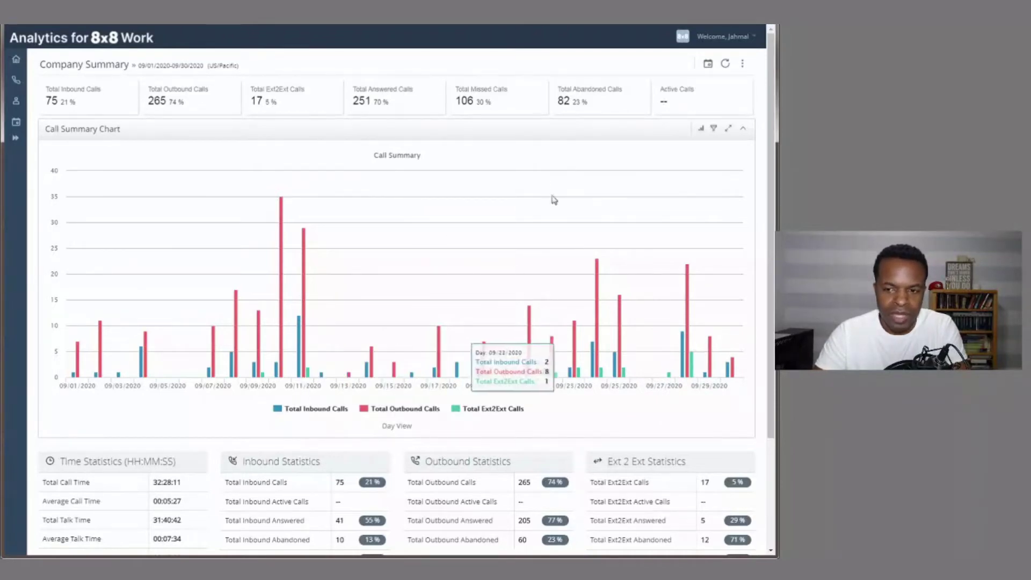
scroll(553, 200, down, 3)
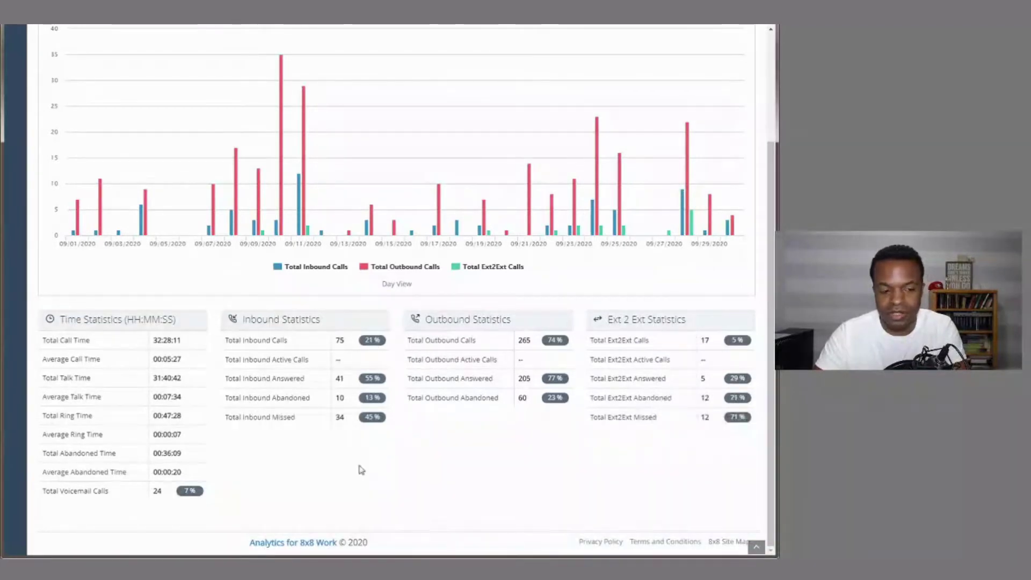
mouse_move(259, 399)
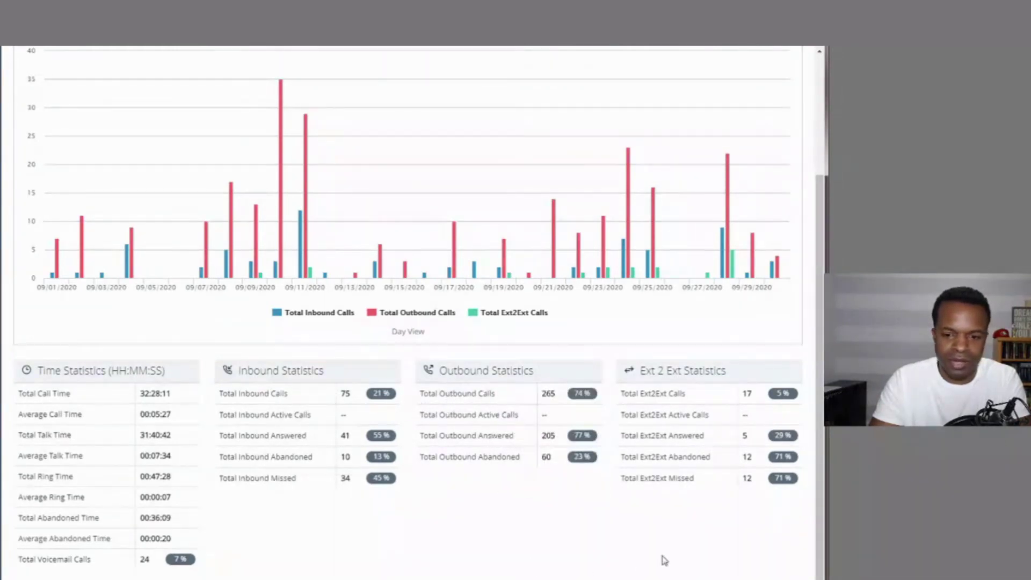
mouse_move(680, 458)
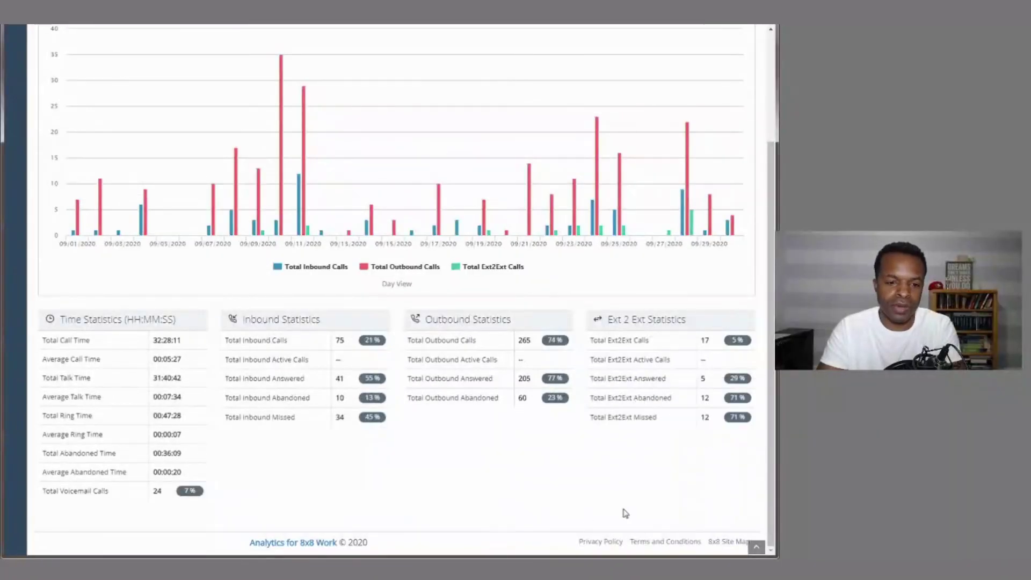
Scroll to the top and bring up the Call Report flyout from the sidebar phone icon
scroll(438, 472, up, 1)
scroll(438, 472, up, 2)
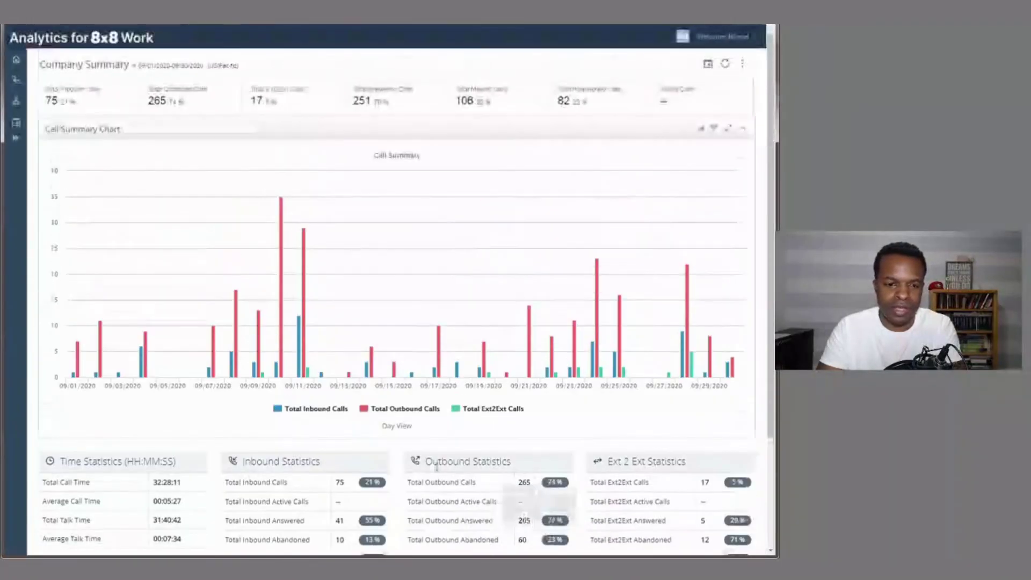
mouse_move(584, 322)
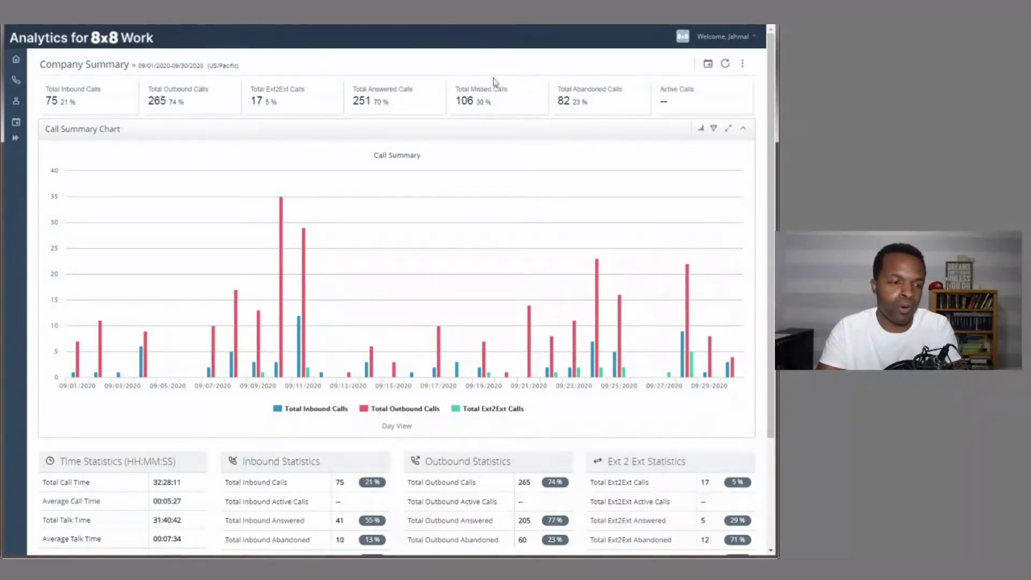
mouse_move(16, 80)
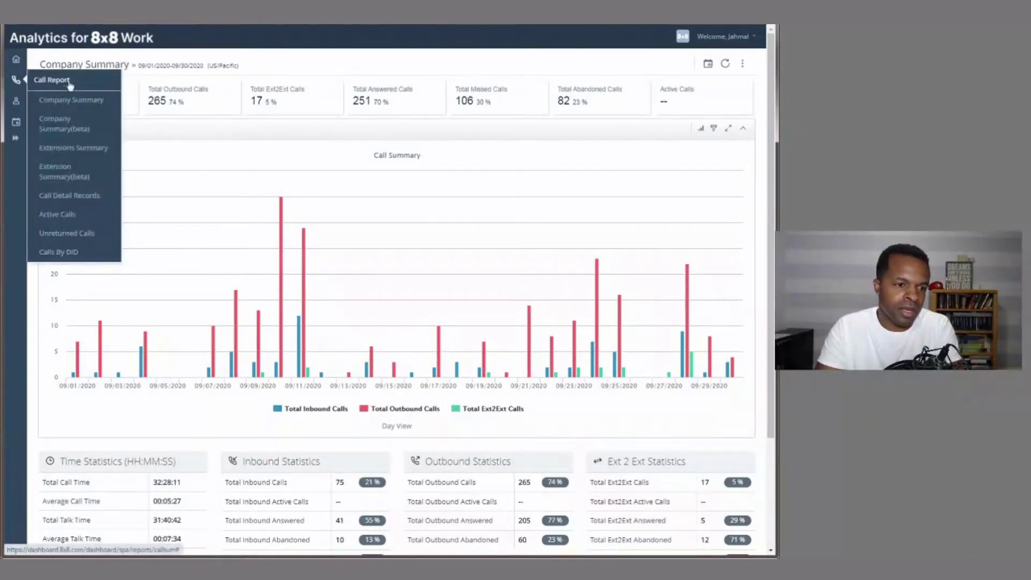
Open Company Summary (beta) for 10/09/2020 and scroll through its dashboard
click(78, 135)
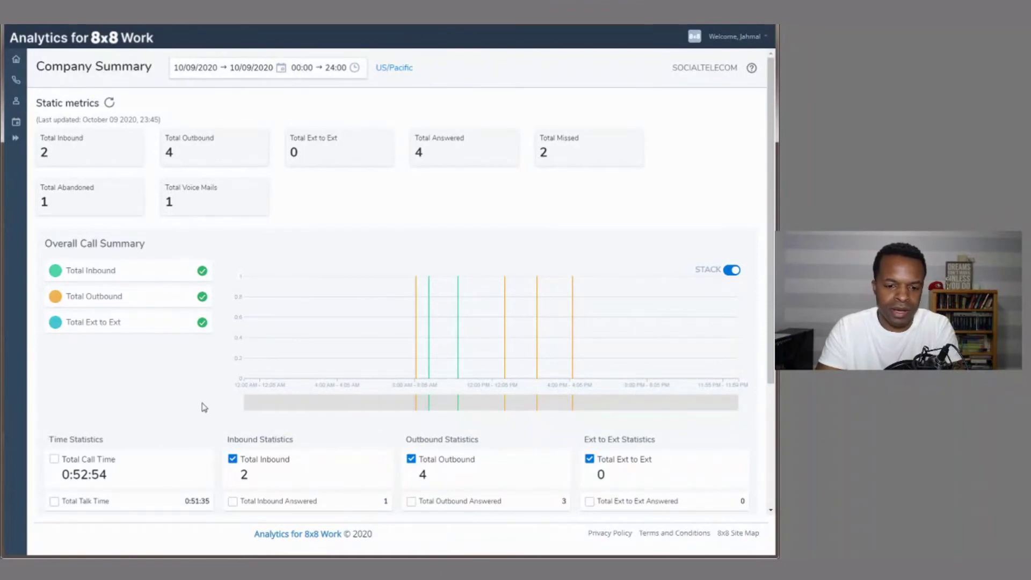
scroll(206, 411, down, 1)
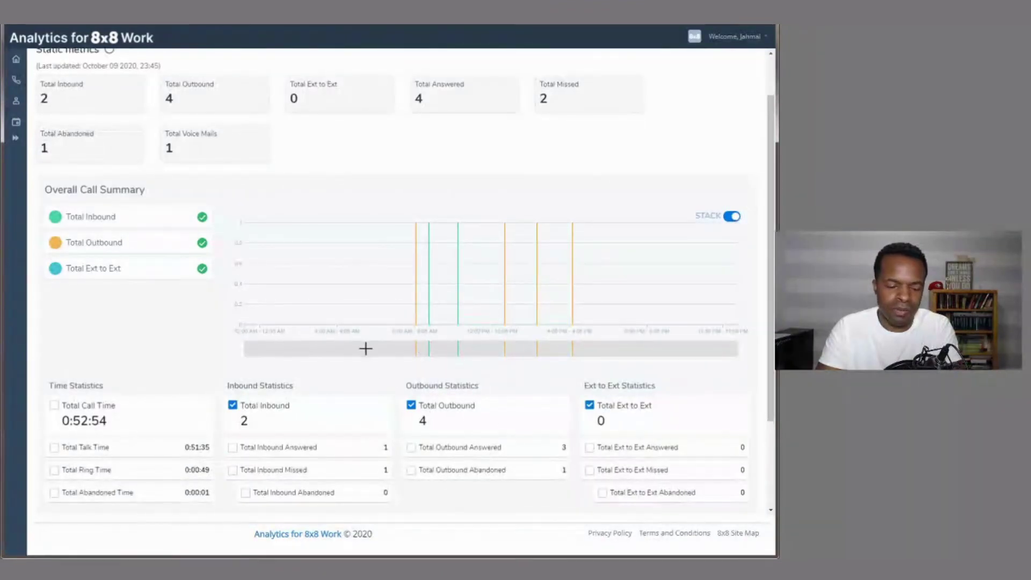
scroll(142, 417, down, 2)
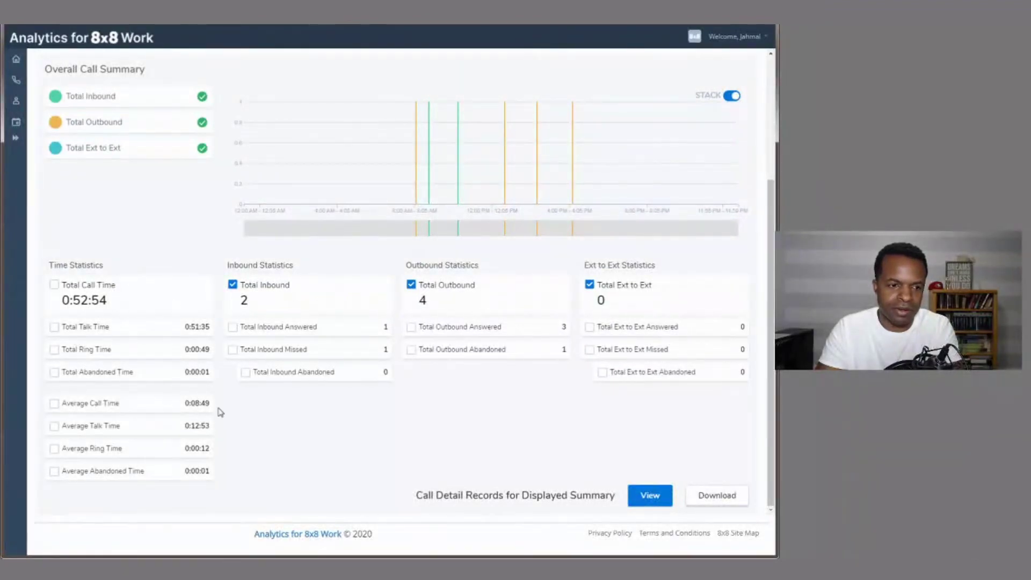
scroll(242, 376, up, 3)
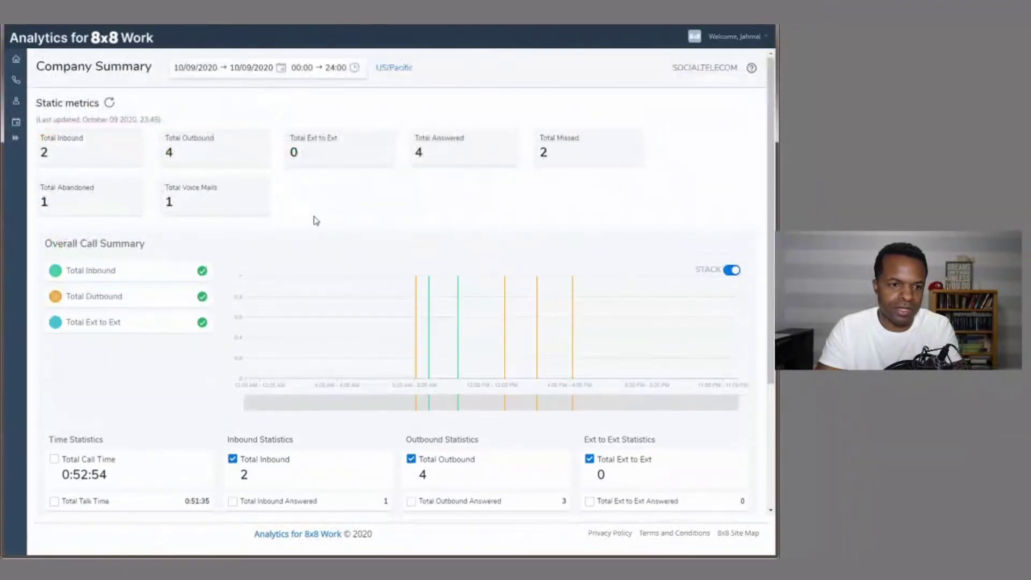
Apply the Last month preset (09/01/2020–09/30/2020) to the beta Company Summary
click(281, 72)
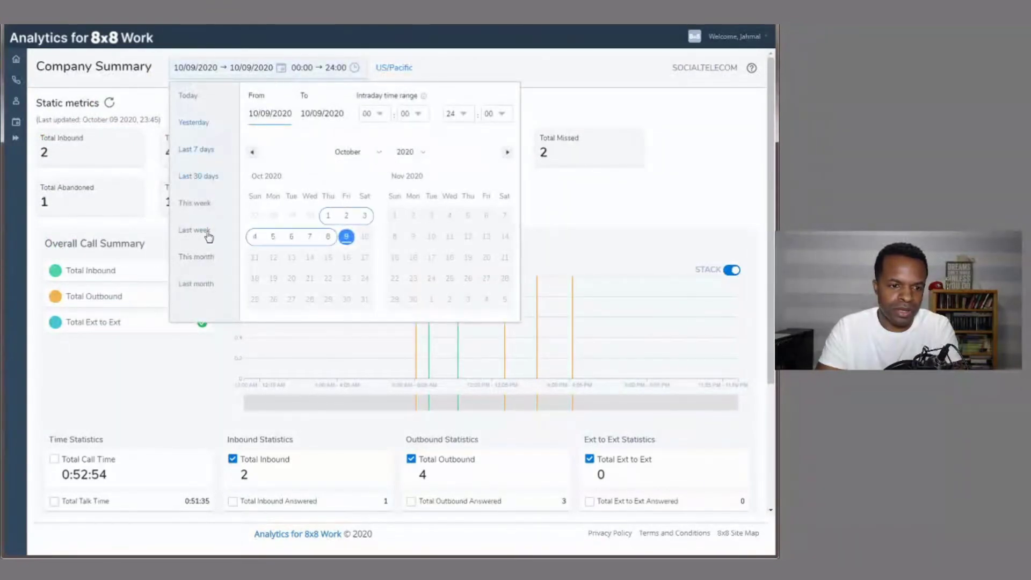
click(202, 289)
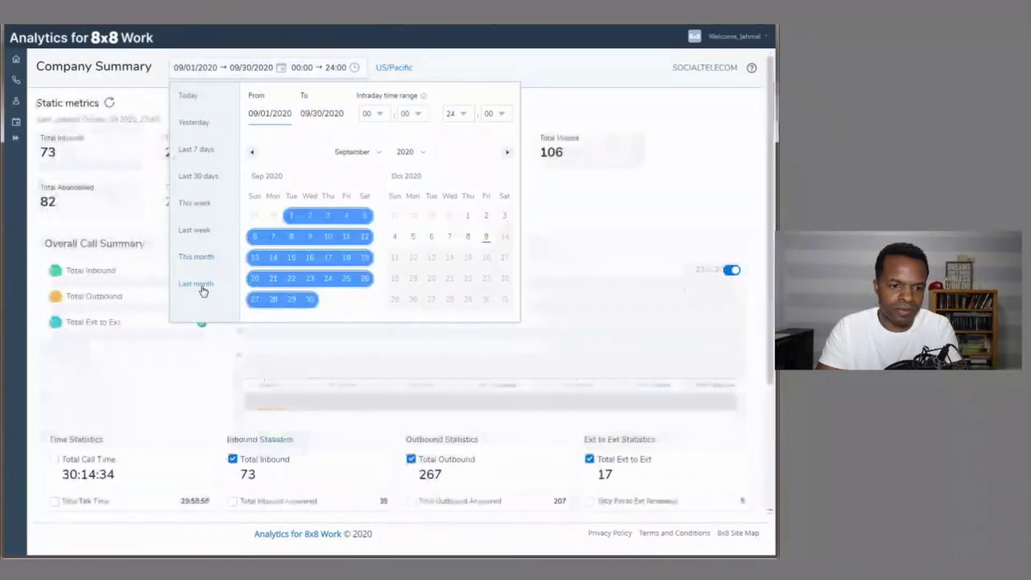
click(706, 132)
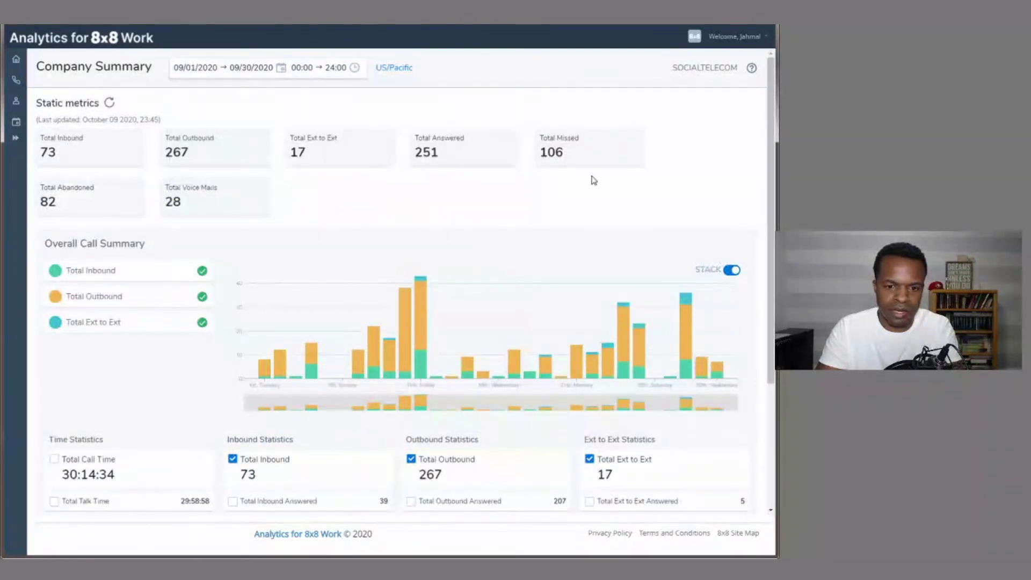
scroll(493, 338, down, 1)
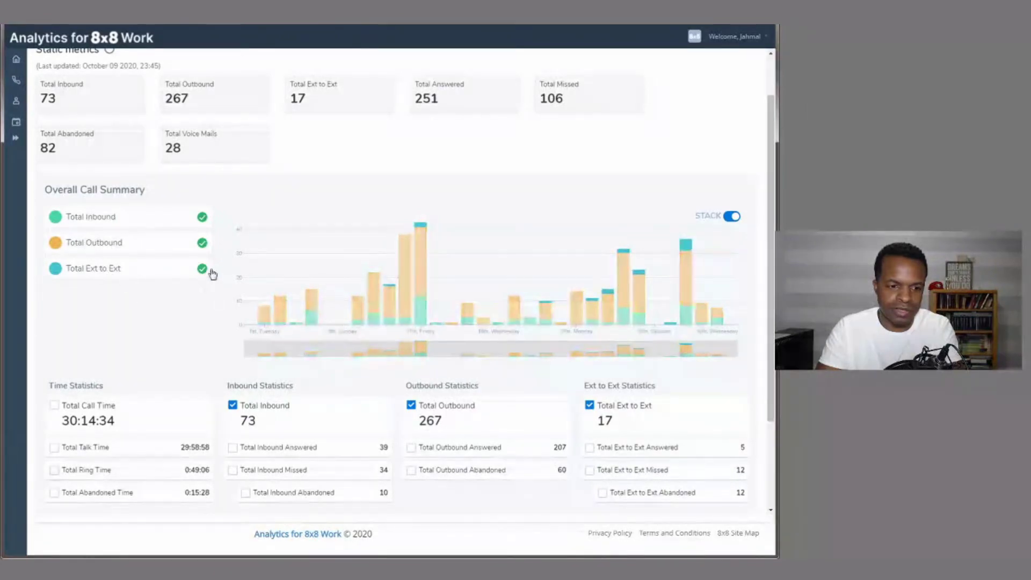
Hide the Total Ext to Ext and Total Inbound series, leaving only Total Outbound charted
click(202, 270)
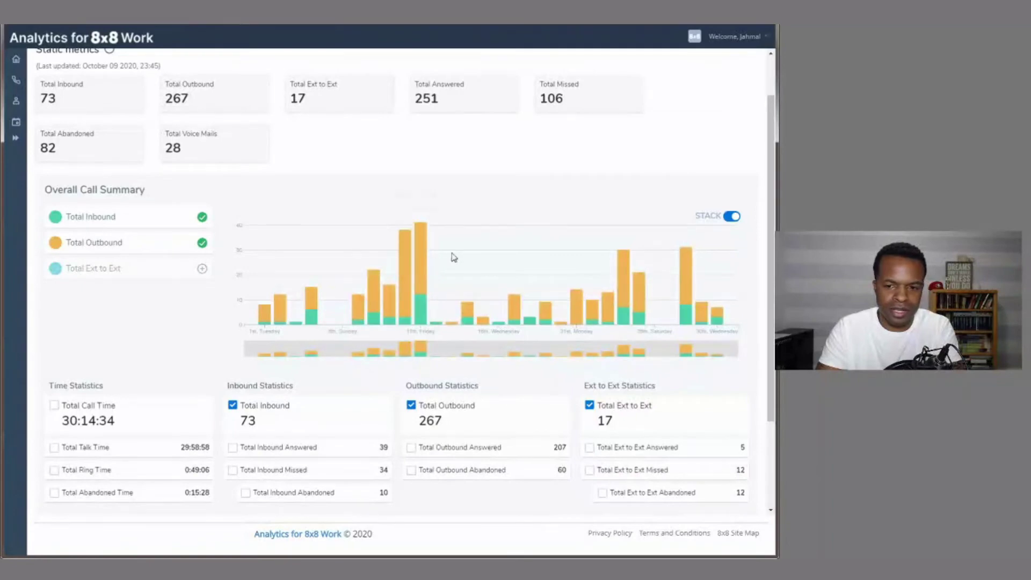
click(203, 244)
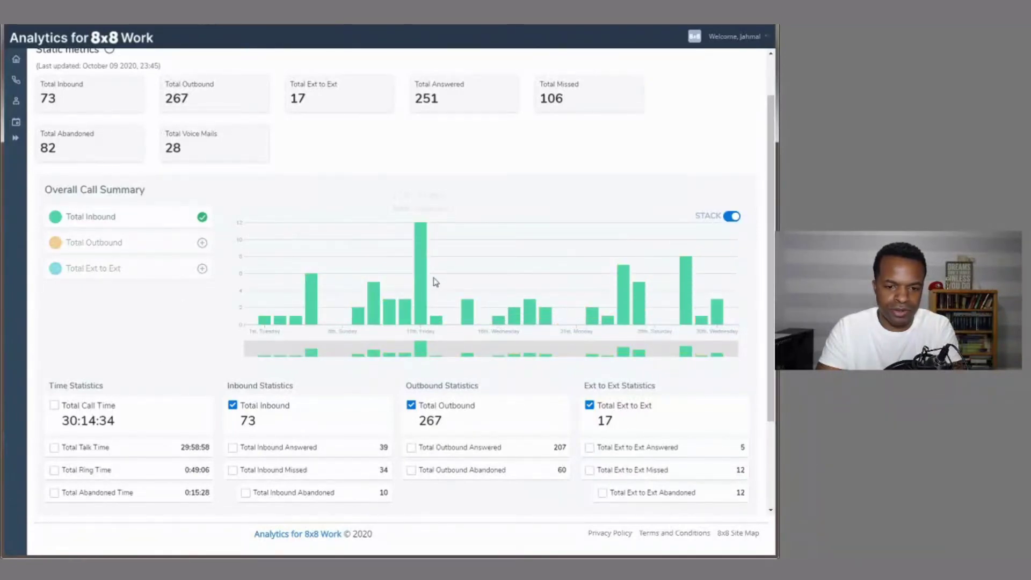
mouse_move(420, 239)
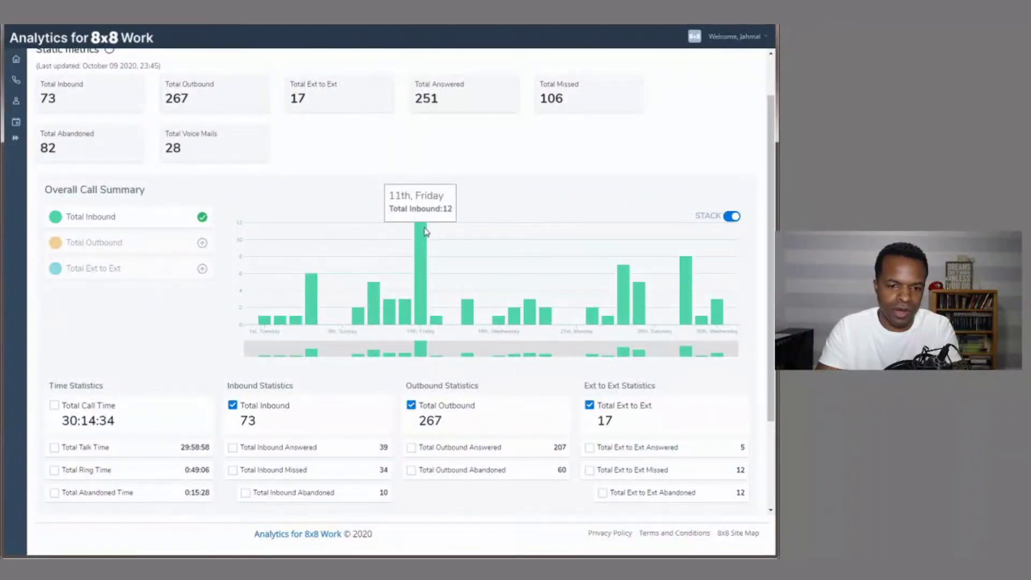
click(202, 244)
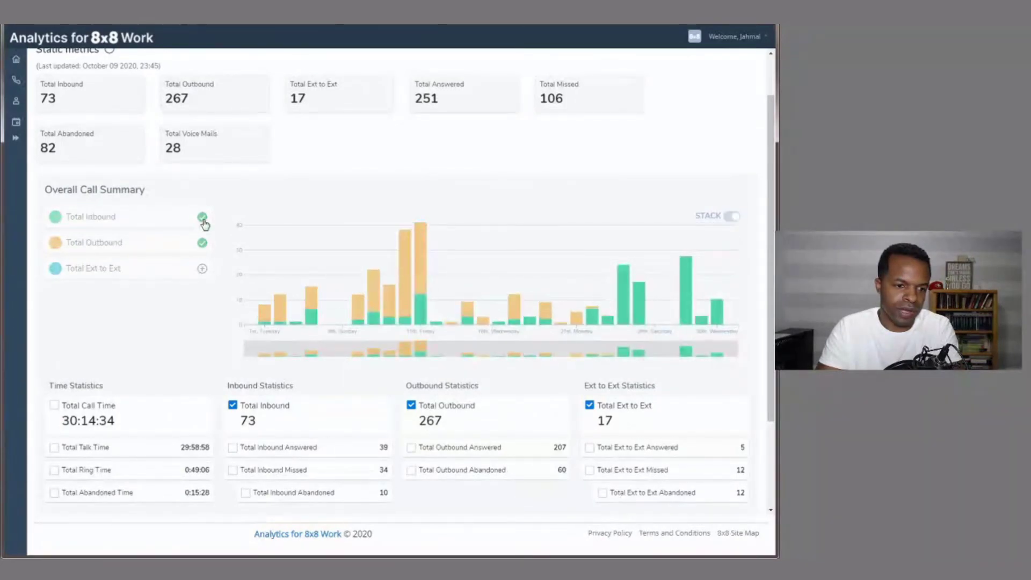
click(203, 217)
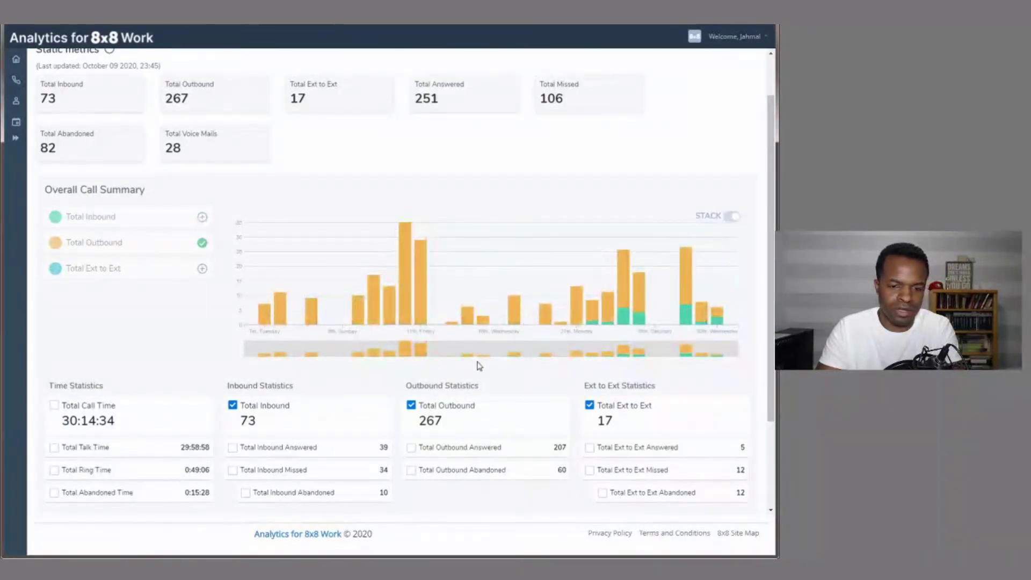
View the Call Detail Records for the displayed summary, then scroll back up
mouse_move(688, 265)
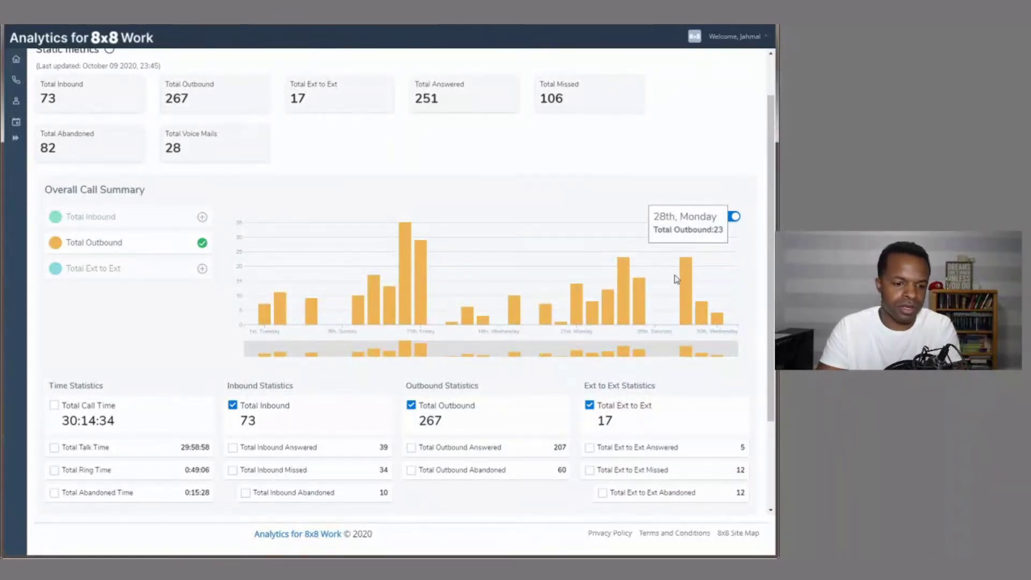
scroll(275, 405, down, 2)
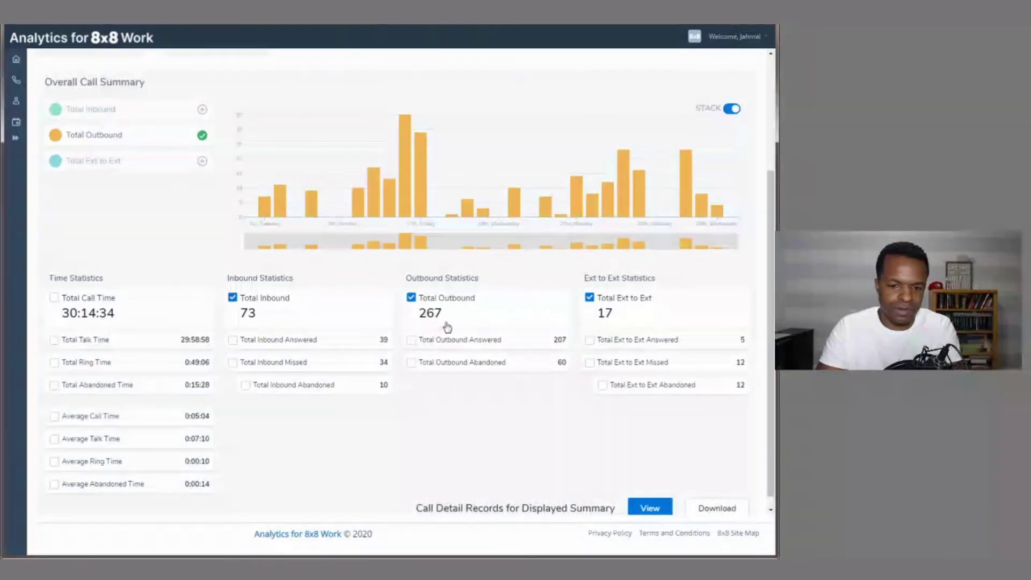
scroll(300, 331, down, 1)
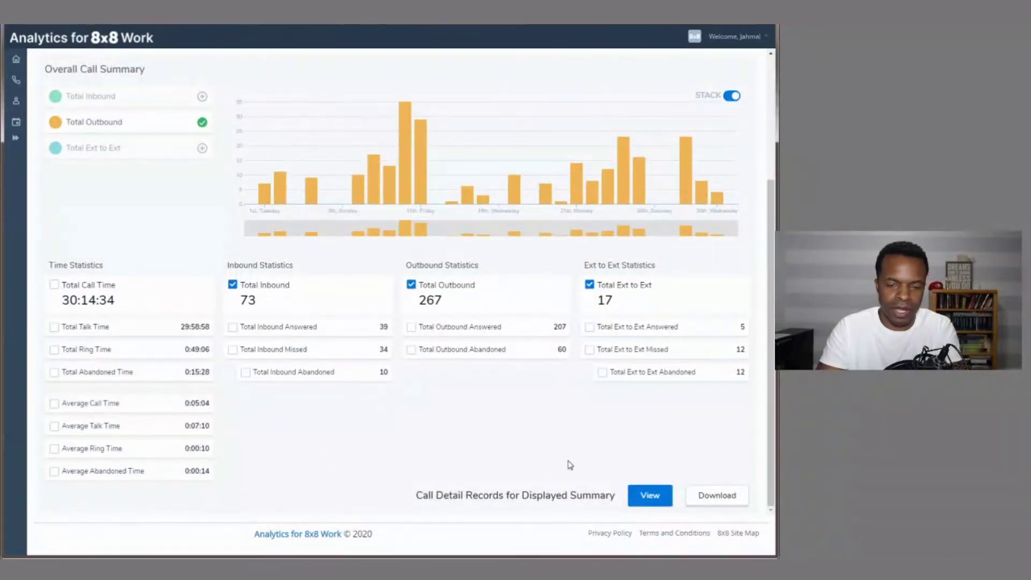
click(666, 498)
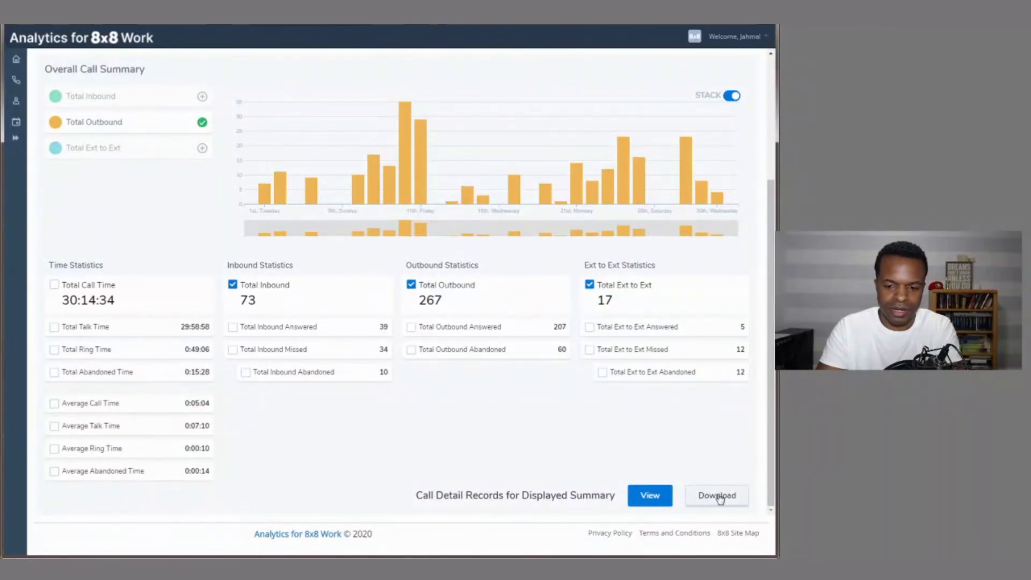
scroll(698, 494, up, 4)
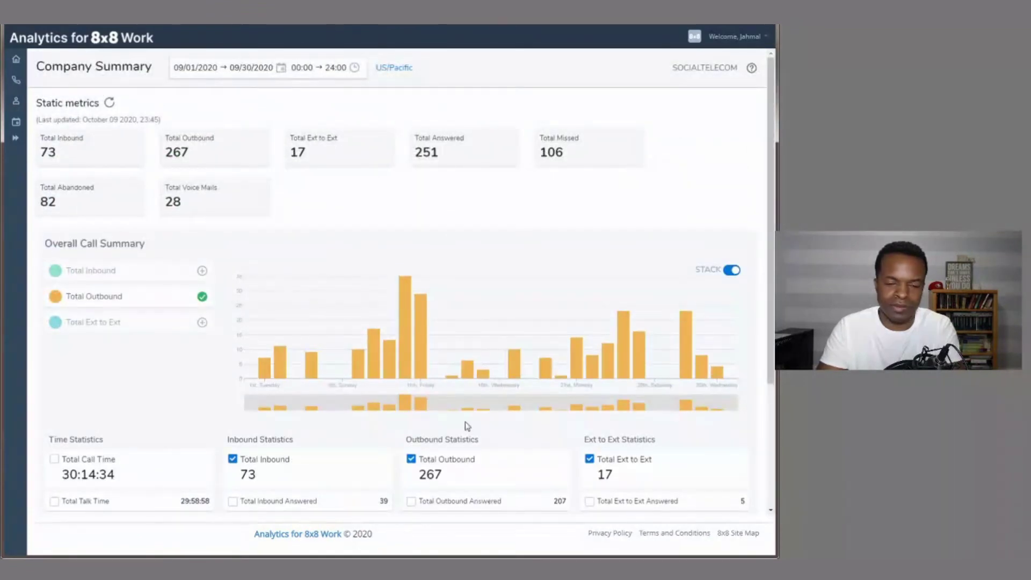
Refresh the Company Summary data, then switch to the Extensions Summary report
click(16, 121)
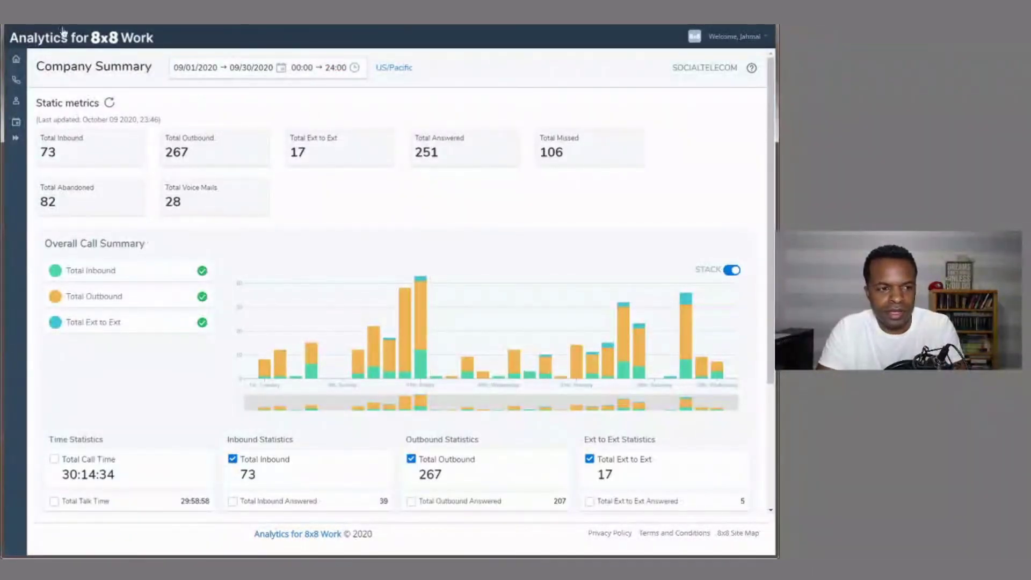
mouse_move(16, 79)
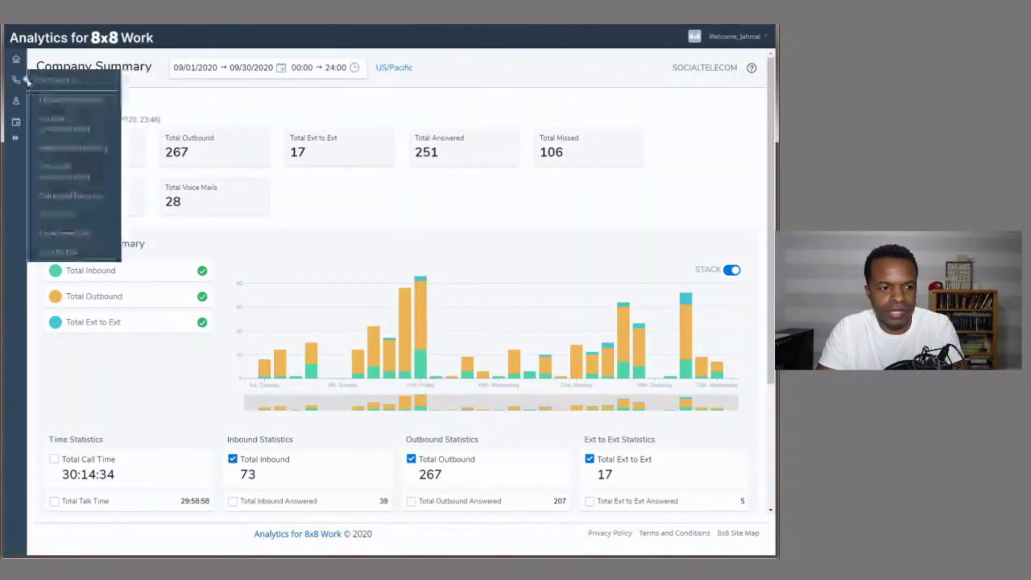
click(73, 148)
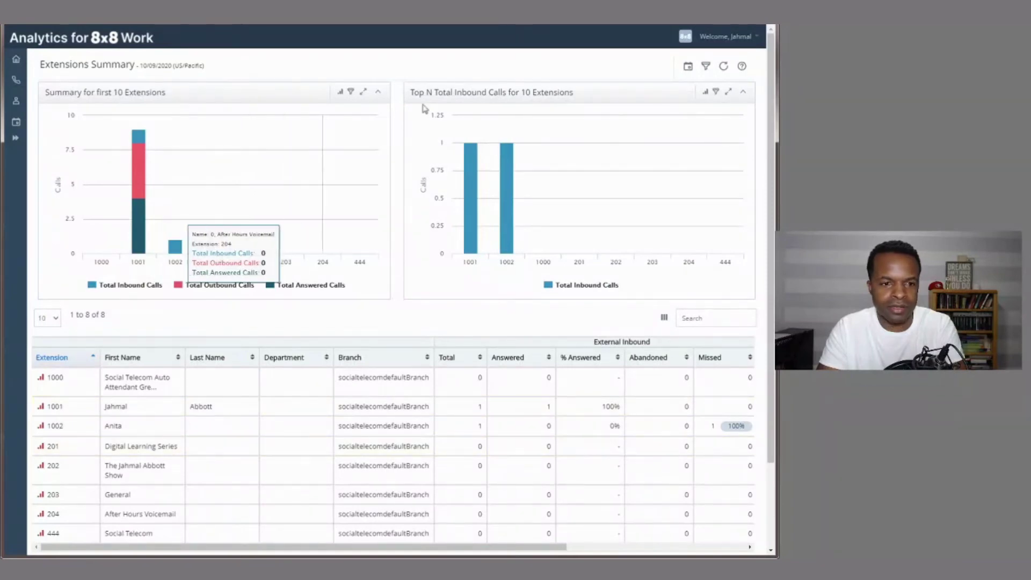
Set the Extensions Summary period to Monthly for September 2020 (09/01/2020–09/30/2020)
click(689, 67)
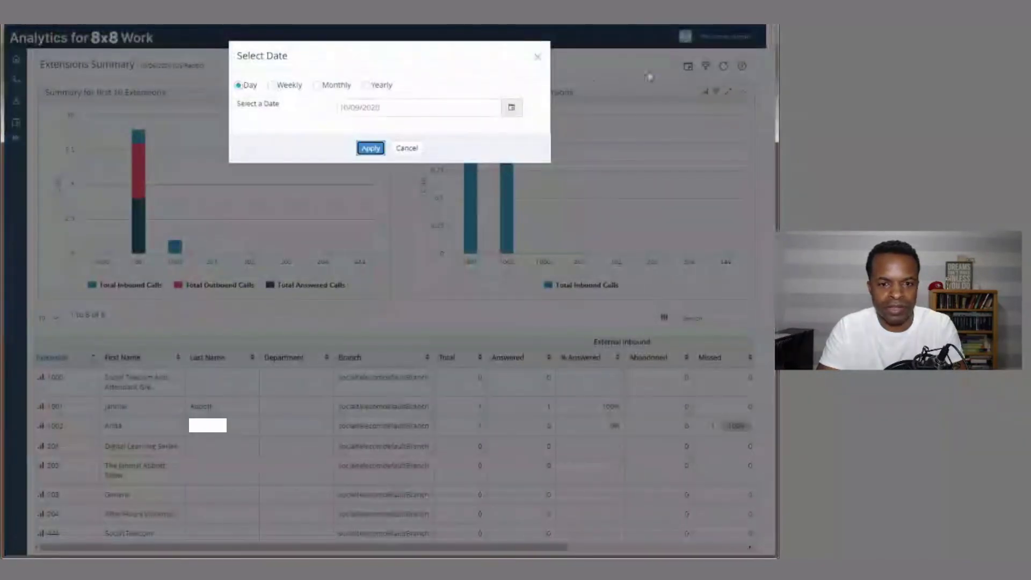
click(321, 86)
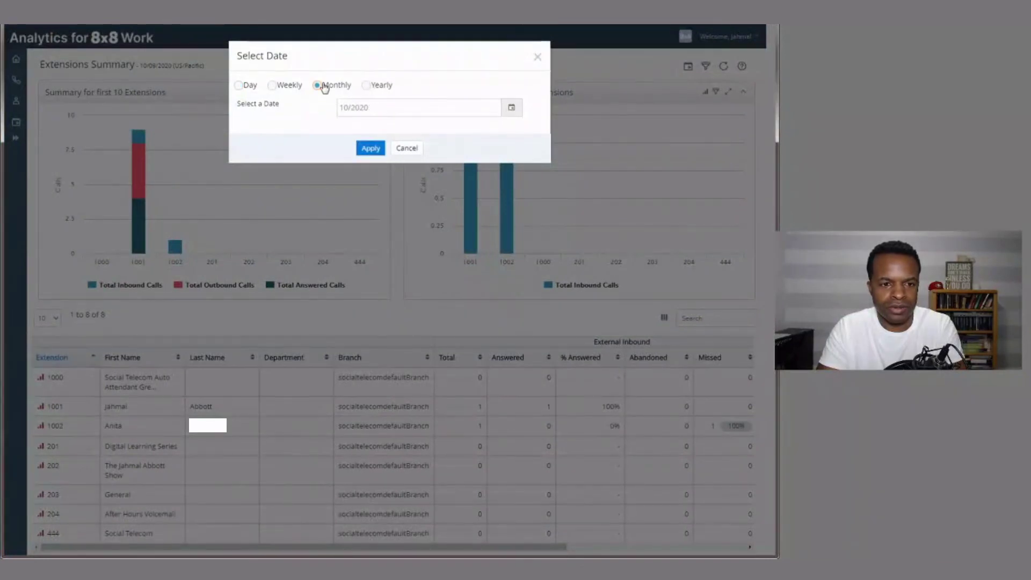
click(512, 109)
click(356, 215)
click(370, 148)
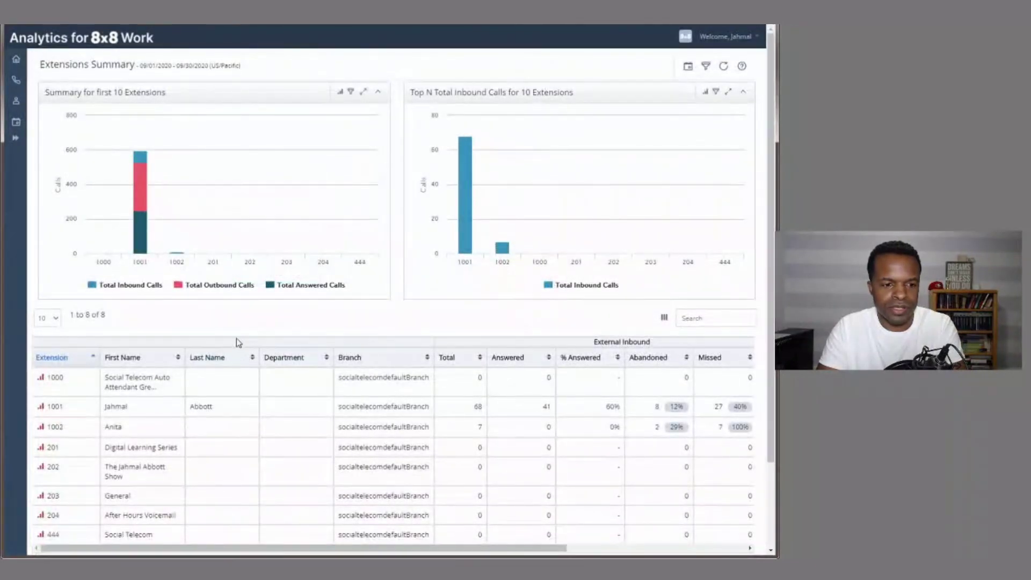
mouse_move(143, 214)
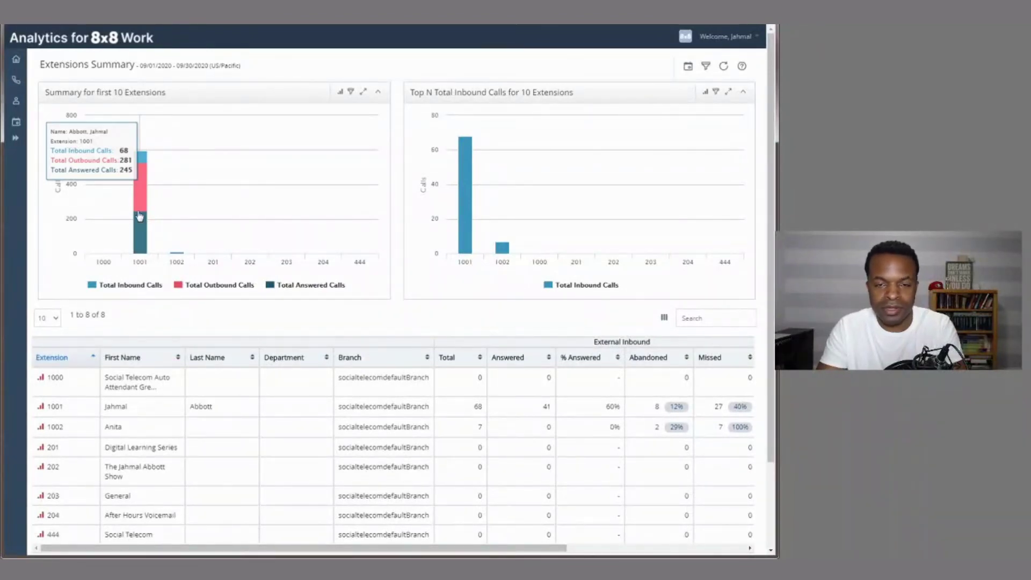
mouse_move(96, 152)
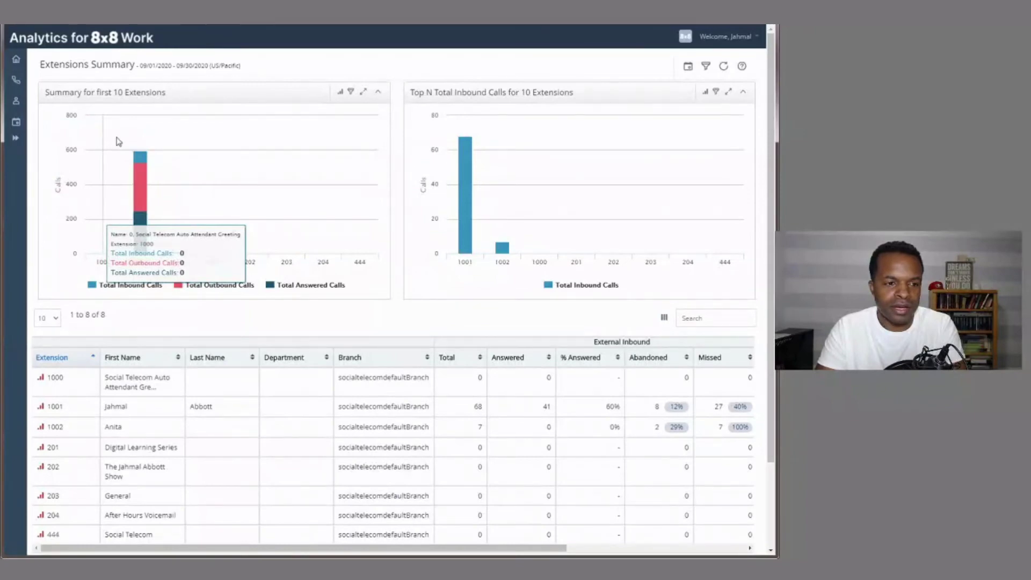
mouse_move(327, 139)
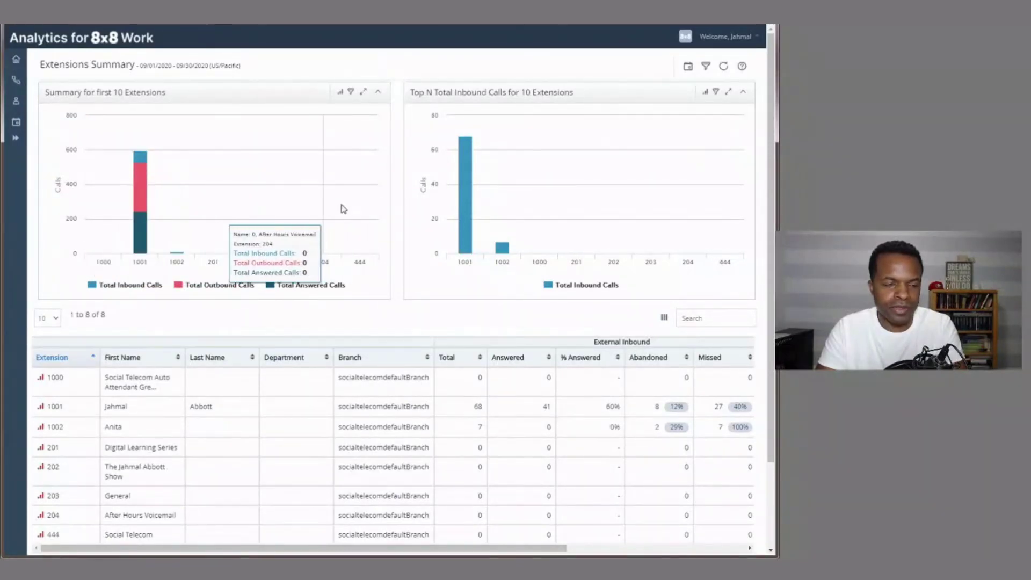
mouse_move(119, 134)
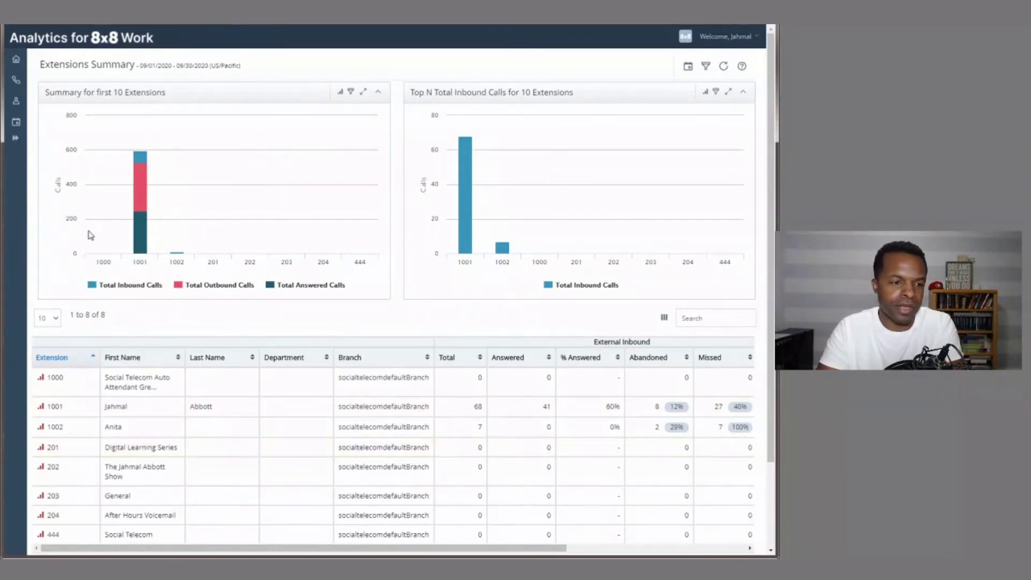
mouse_move(16, 79)
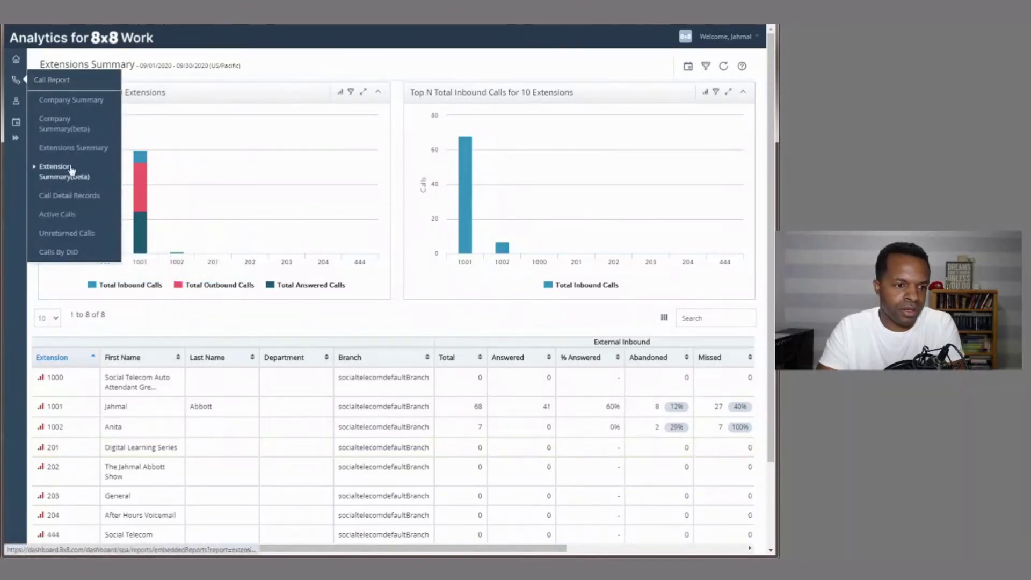
Open Call Detail Records from the Call Report menu, listing 357 September 2020 calls
click(70, 200)
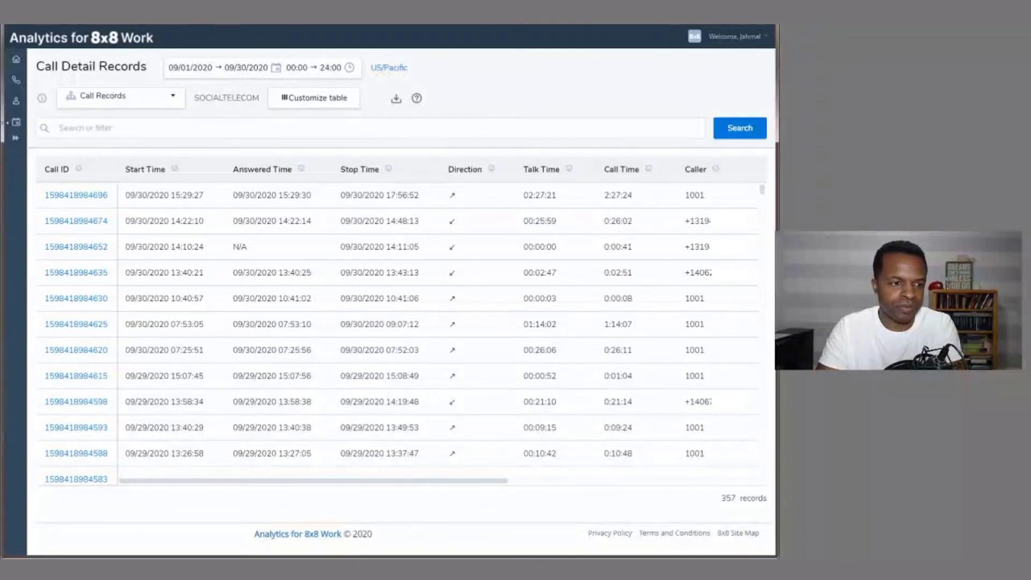
mouse_move(17, 80)
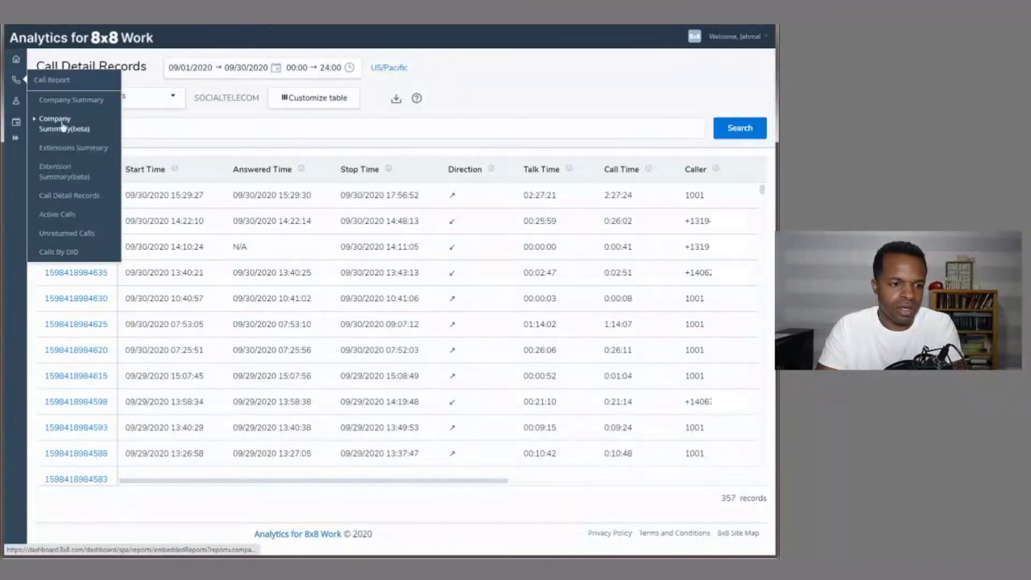
Open Unreturned Calls with the Last Month range, showing 26 September 2020 entries
click(78, 236)
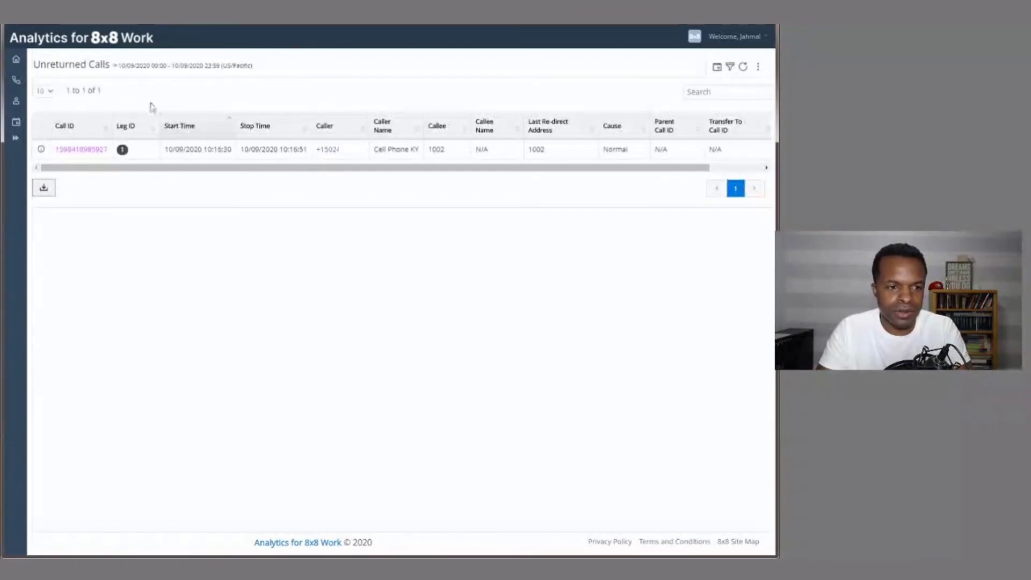
click(717, 69)
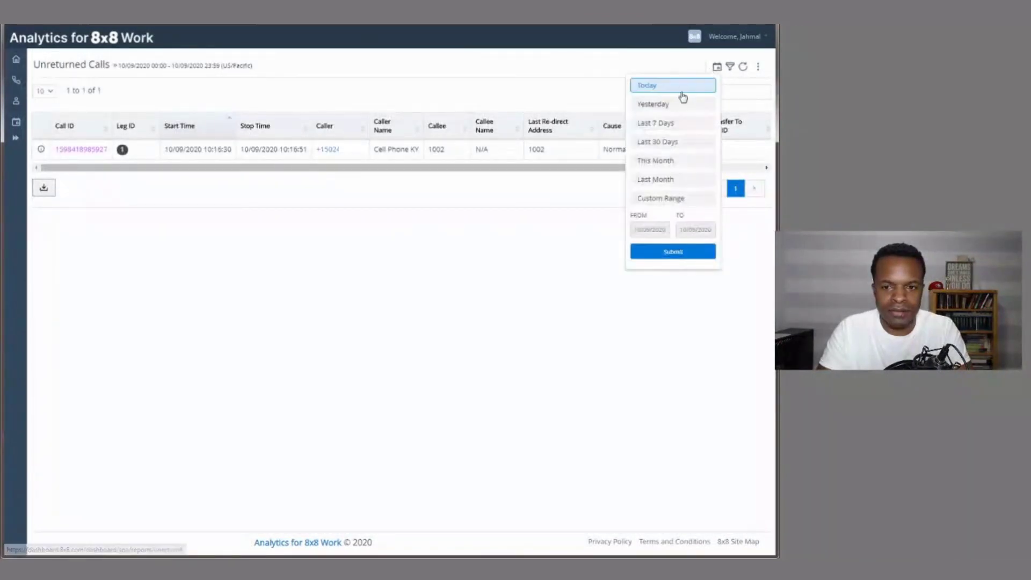
click(656, 181)
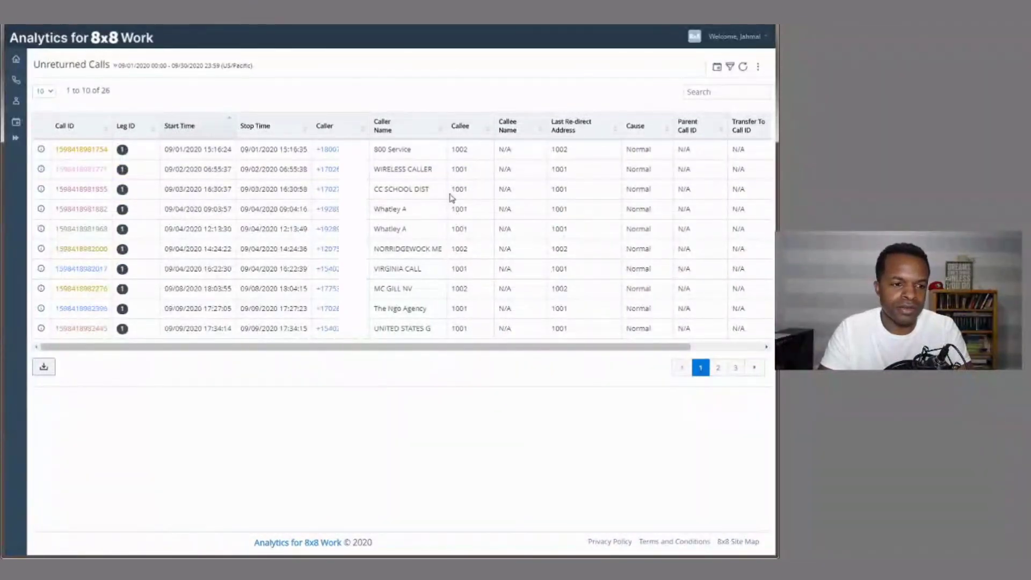
Open Meeting Records from the sidebar, showing six meetings from September 2020
click(16, 124)
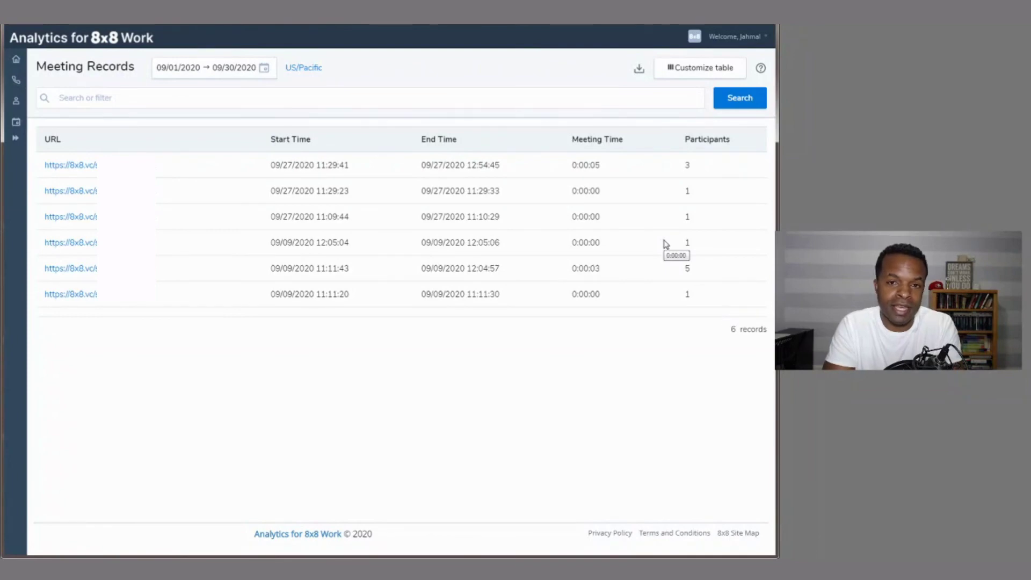
Return to the home dashboard with the Company Summary for 10/09/2020
click(14, 62)
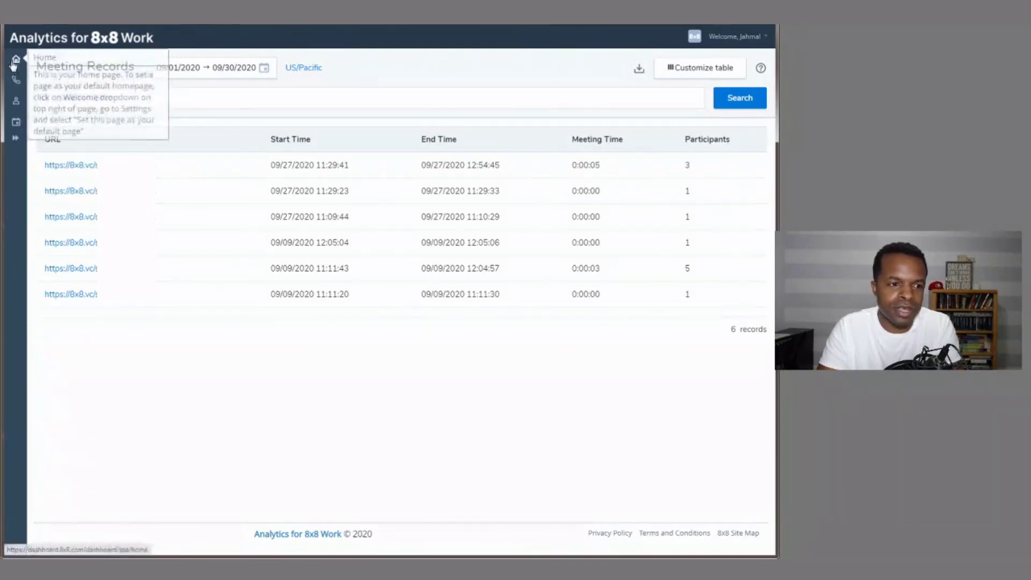